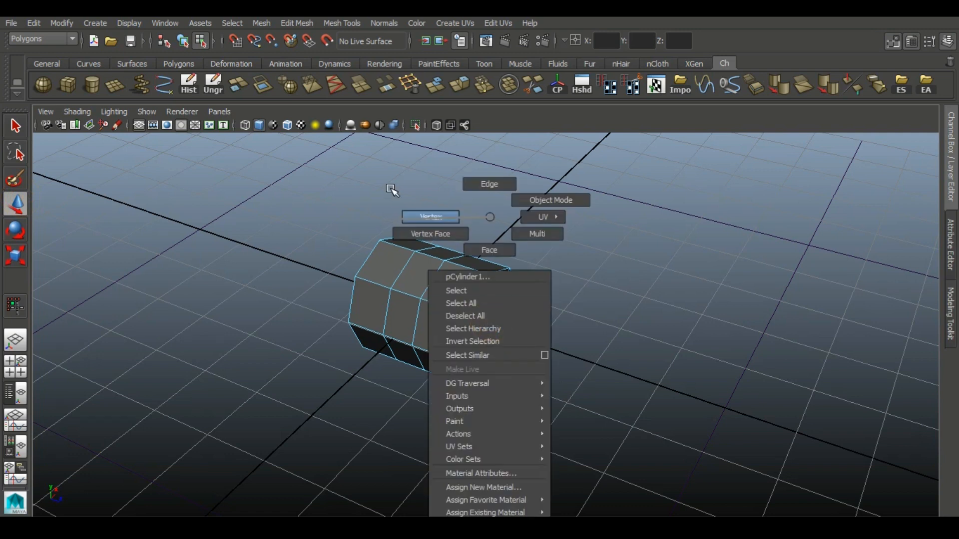
- Raise the vertex ring at the cylinder's pointed end toward the tip and scale it down to form the neck
alt+drag(418, 383, 469, 349)
alt+middle_drag(469, 349, 380, 394)
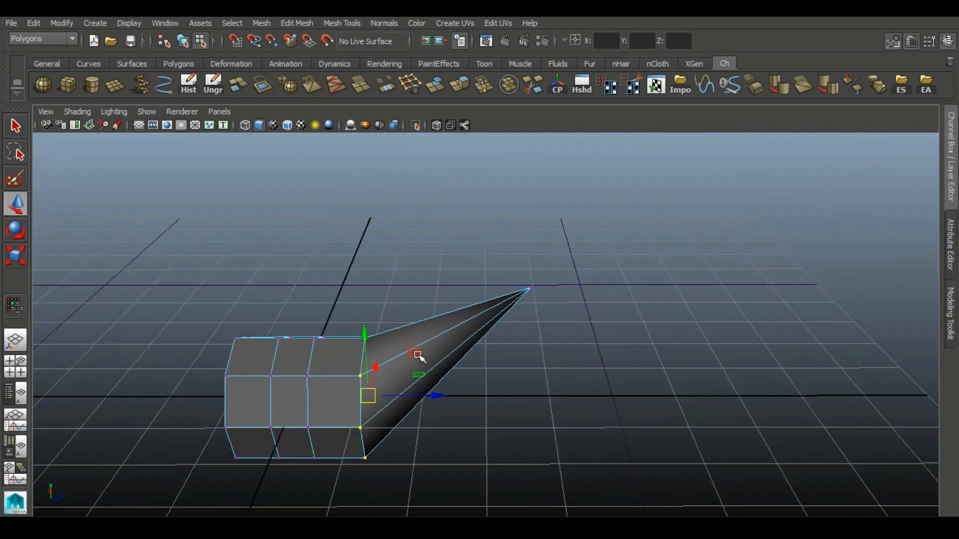
drag(418, 355, 531, 242)
key(r)
alt+drag(599, 368, 556, 347)
- Delete alternate edges radiating from the tip of the end cone to simplify the beak
click(16, 203)
alt+drag(470, 215, 506, 239)
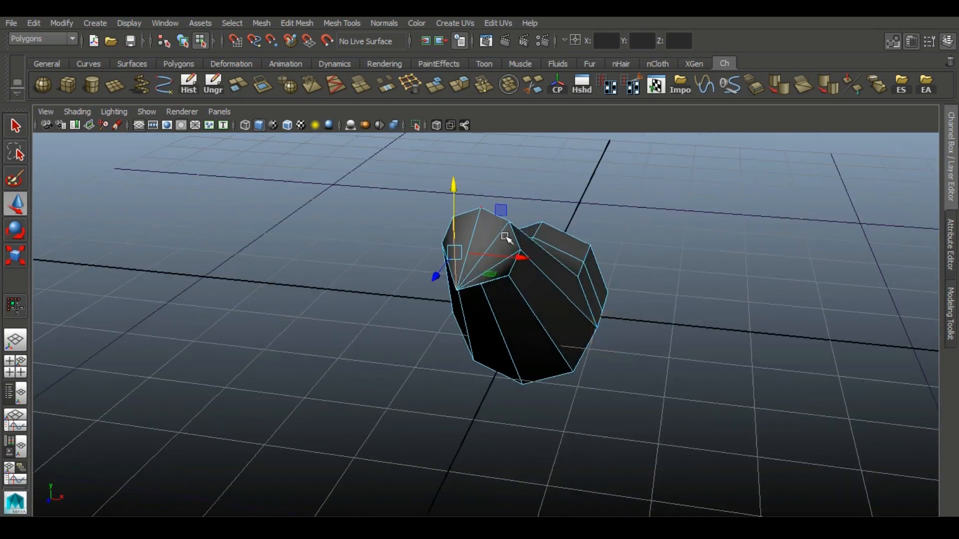
shift+click(494, 234)
alt+drag(449, 388, 482, 269)
alt+drag(397, 233, 459, 250)
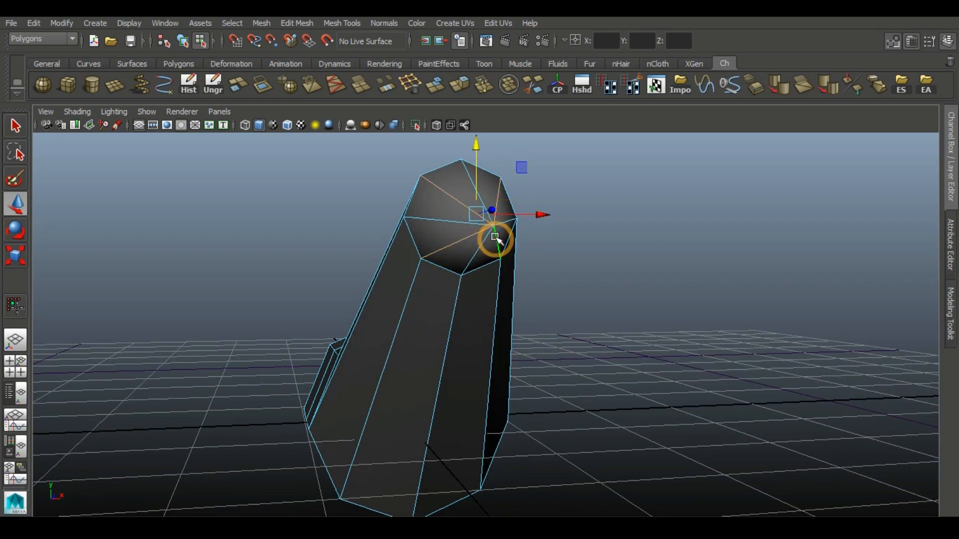
click(410, 81)
alt+drag(449, 326, 562, 352)
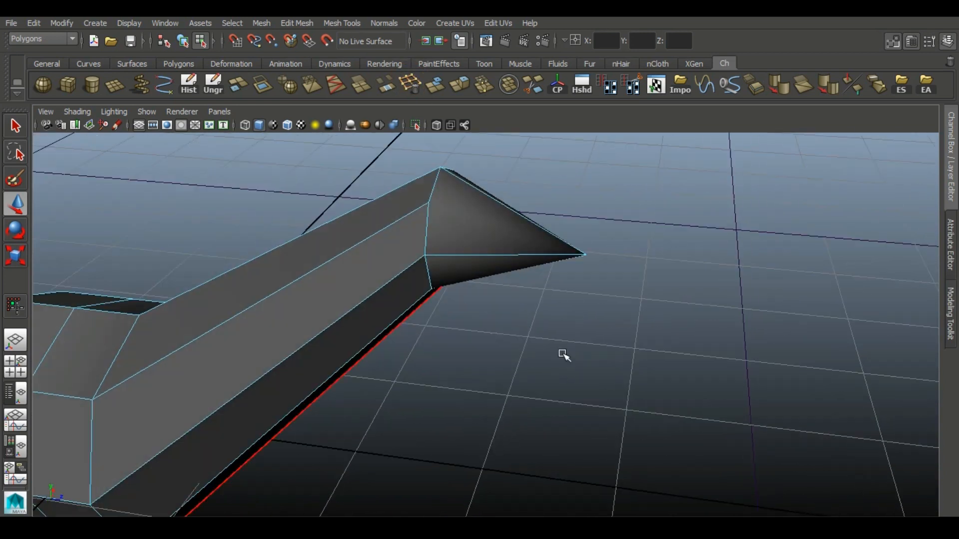
- Insert an edge loop on the neck just behind the beak, raise it and scale it up slightly
key(y)
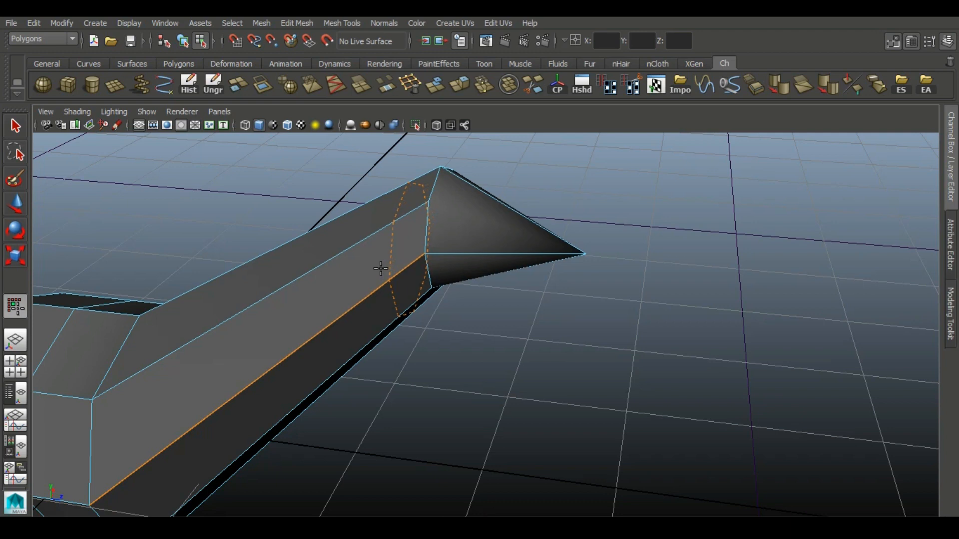
double_click(392, 239)
alt+drag(511, 334, 450, 273)
drag(473, 220, 467, 201)
key(r)
middle_drag(475, 376, 497, 378)
key(w)
alt+drag(605, 389, 508, 280)
drag(479, 163, 480, 151)
- Scale the head's edge loop down in height and width and shift it slightly behind the beak
click(19, 252)
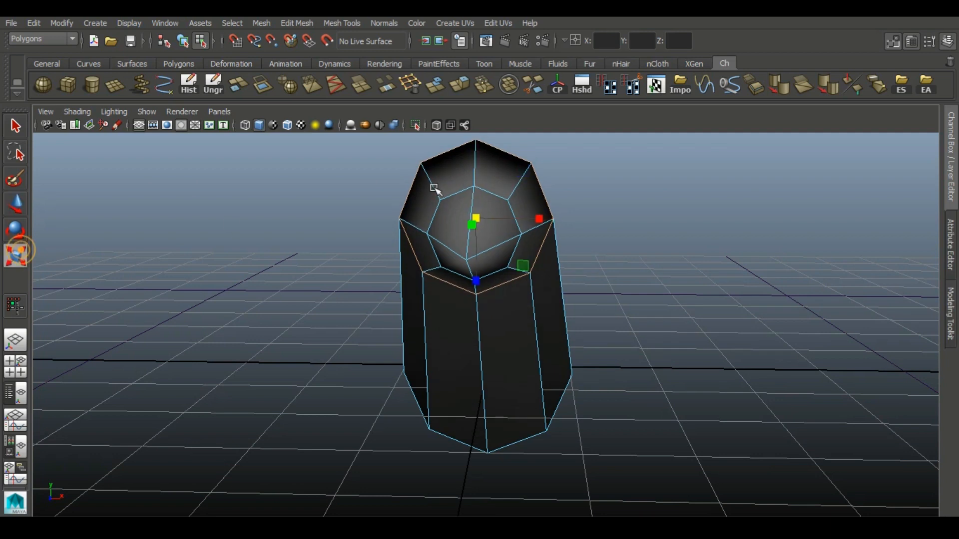
drag(477, 283, 477, 268)
alt+drag(410, 233, 452, 231)
drag(511, 217, 504, 218)
click(11, 206)
alt+drag(334, 278, 444, 260)
drag(465, 178, 468, 186)
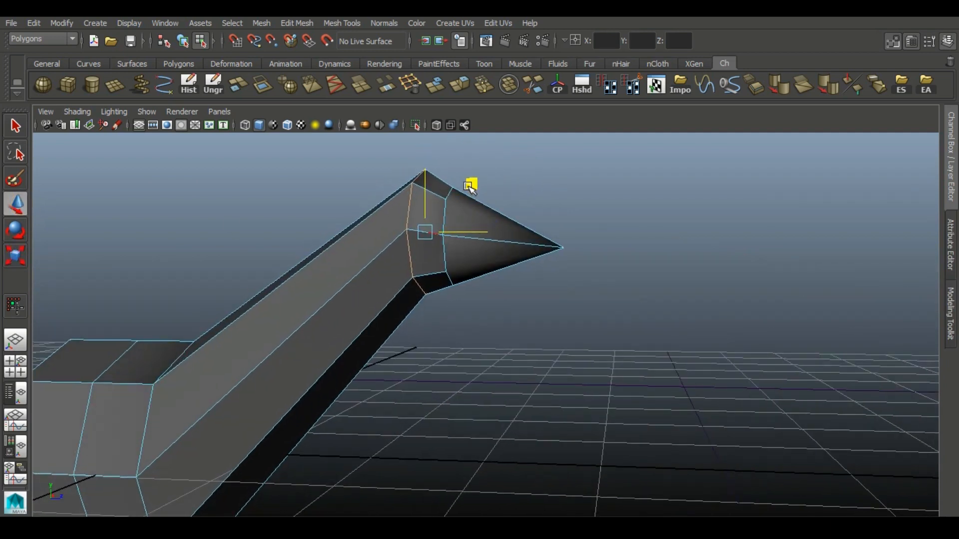
- Raise the top edges of the head loop and scale them flatter along the bird's length
alt+drag(600, 262, 442, 215)
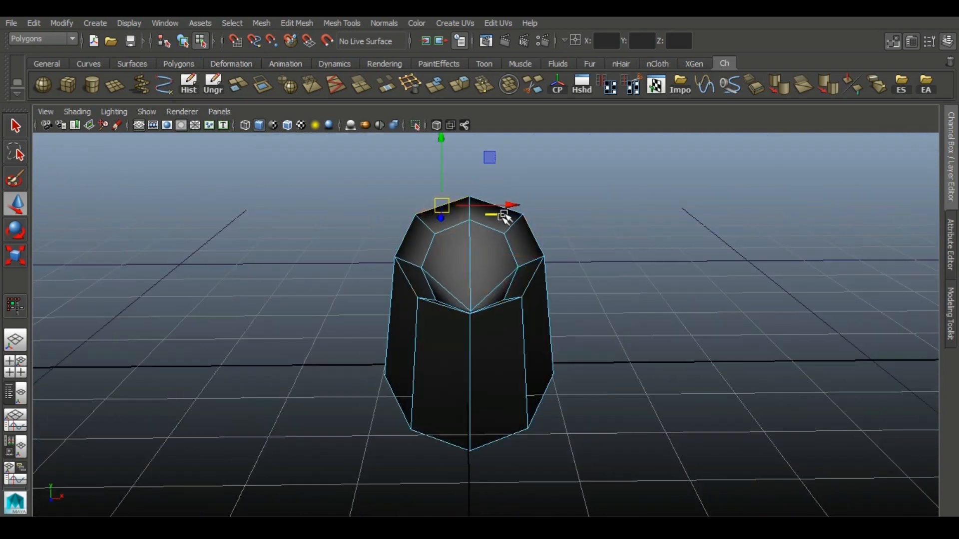
drag(465, 144, 465, 125)
key(r)
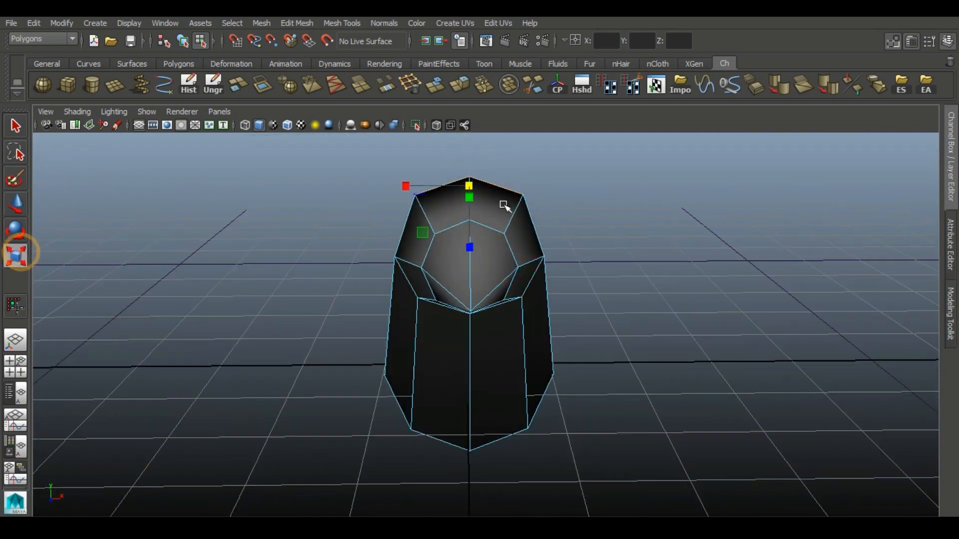
alt+drag(486, 190, 510, 267)
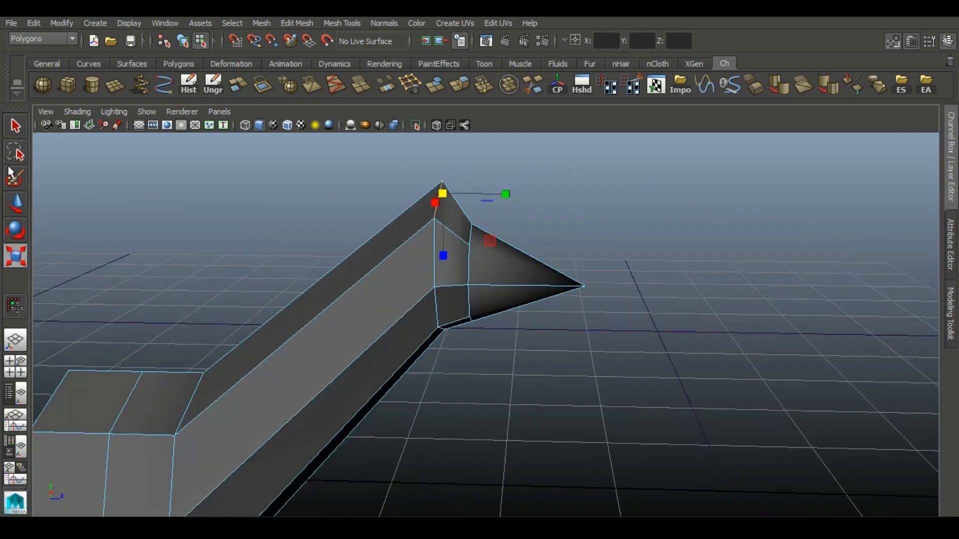
drag(518, 194, 486, 195)
- Insert an edge loop around the middle of the neck and rotate it to follow the neck's slope
alt+middle_drag(228, 414, 305, 328)
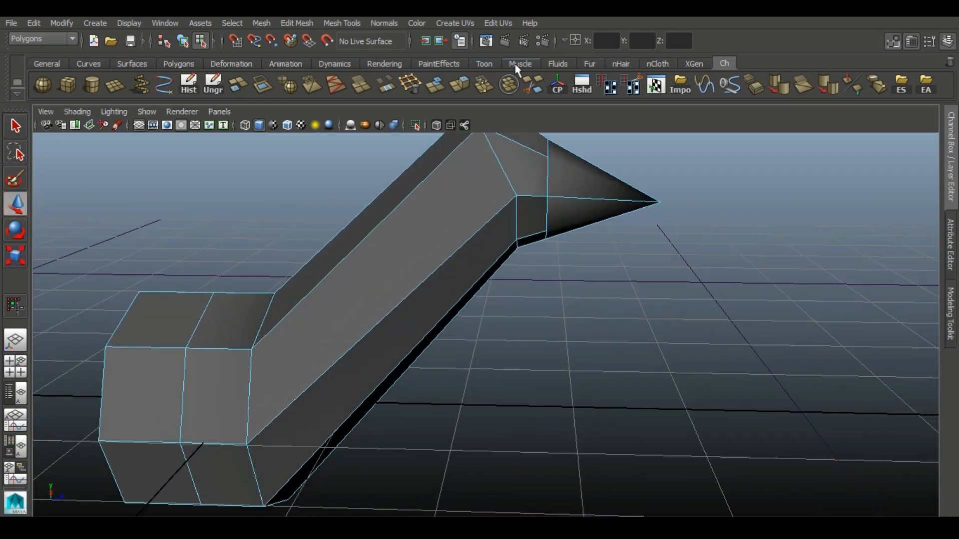
click(533, 86)
click(19, 209)
alt+drag(575, 346, 490, 440)
double_click(449, 359)
scroll(422, 321, down, 5)
alt+drag(517, 353, 495, 300)
click(19, 234)
mouse_move(474, 244)
mouse_down()
mouse_move(457, 240)
mouse_move(480, 258)
mouse_up()
- Select all faces of the straight rear body section, scale them up and move them backward
click(19, 203)
alt+drag(234, 398, 225, 435)
right_drag(343, 216, 343, 257)
drag(264, 250, 368, 472)
mouse_move(306, 443)
alt+mouse_down()
mouse_move(513, 412)
mouse_move(510, 464)
mouse_move(300, 432)
alt+mouse_up()
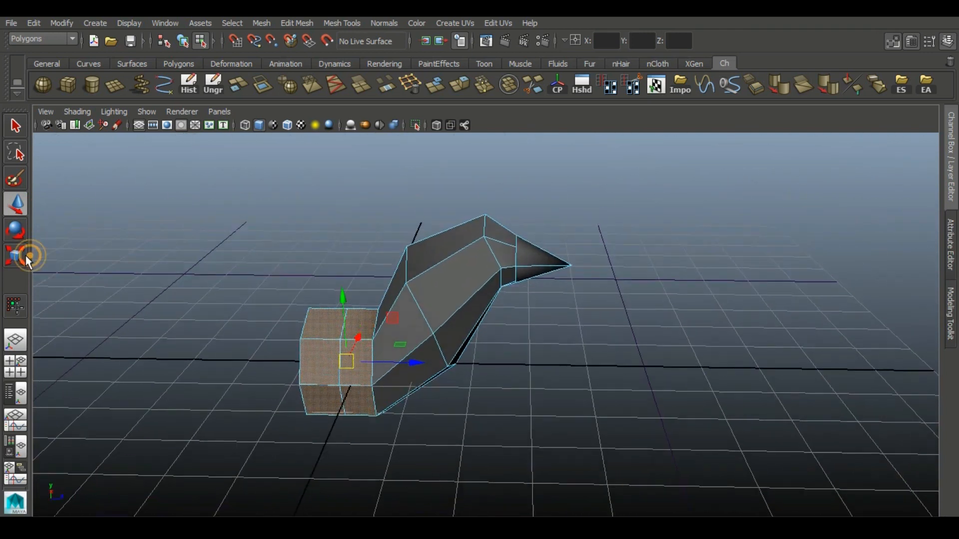
click(15, 256)
middle_drag(310, 417, 364, 421)
key(w)
middle_drag(385, 313, 364, 310)
- Tilt the edge loop where the neck meets the body and adjust the loop behind it for a rounder belly
alt+drag(364, 310, 449, 227)
right_drag(450, 227, 513, 199)
key(e)
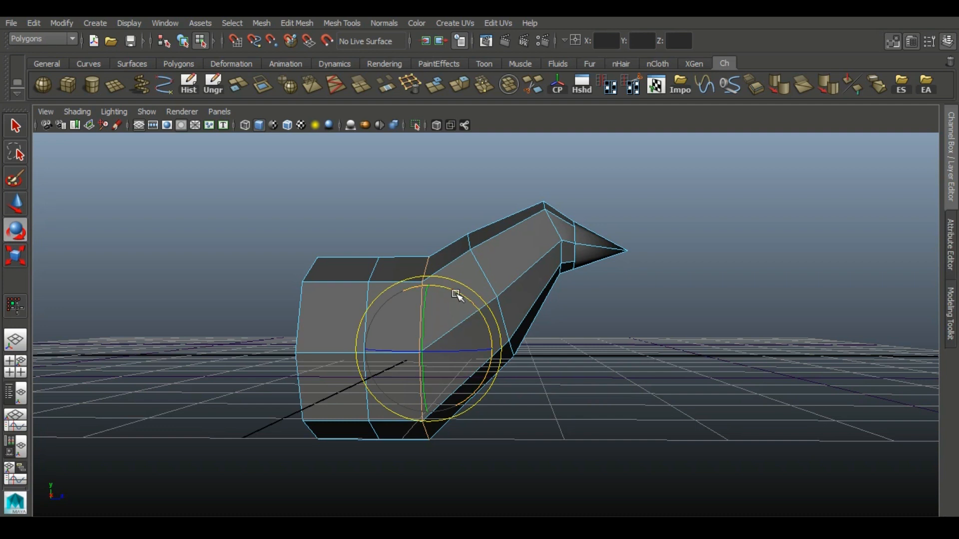
drag(456, 295, 440, 288)
alt+drag(411, 340, 329, 322)
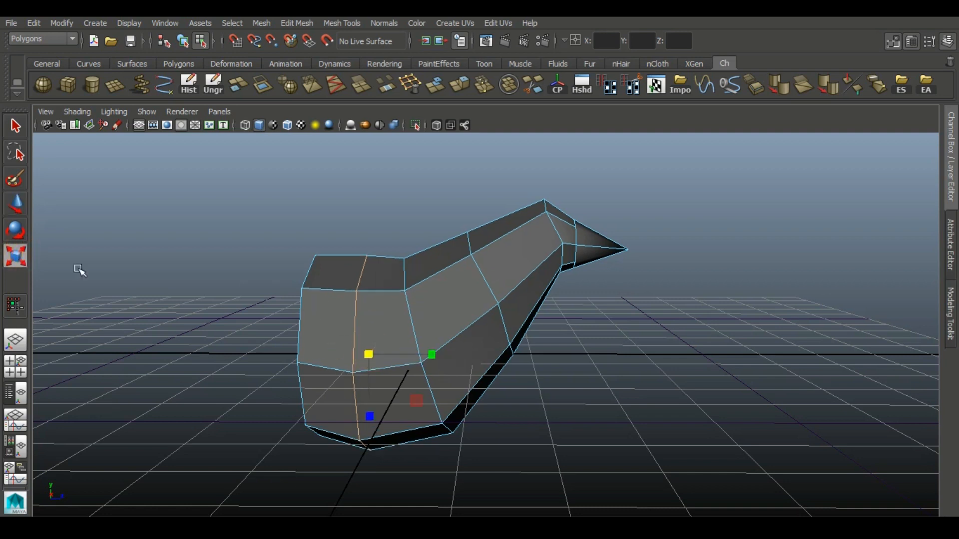
- Pull the centre vertex of the rear cap backward to form a pointed tail
alt+drag(347, 373, 460, 314)
key(w)
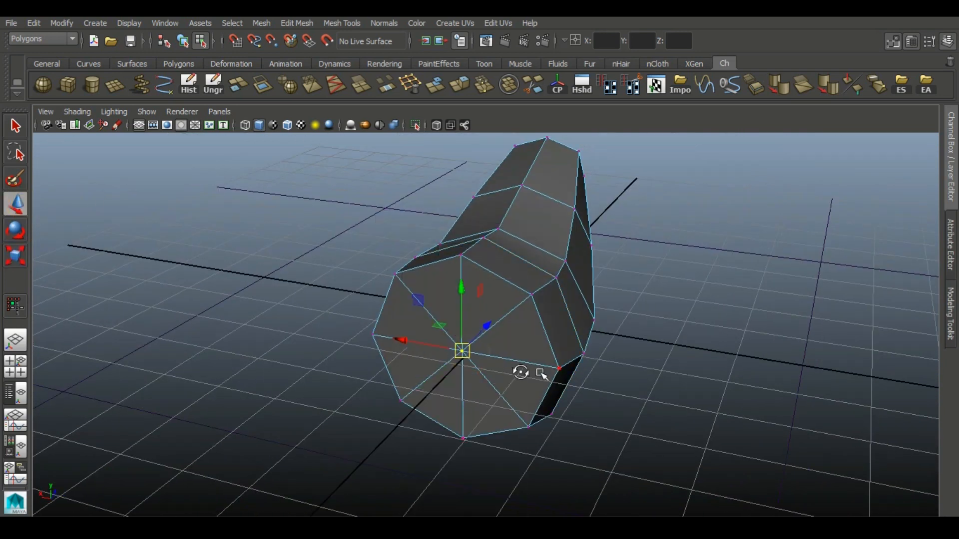
alt+drag(519, 370, 441, 330)
alt+drag(513, 325, 408, 281)
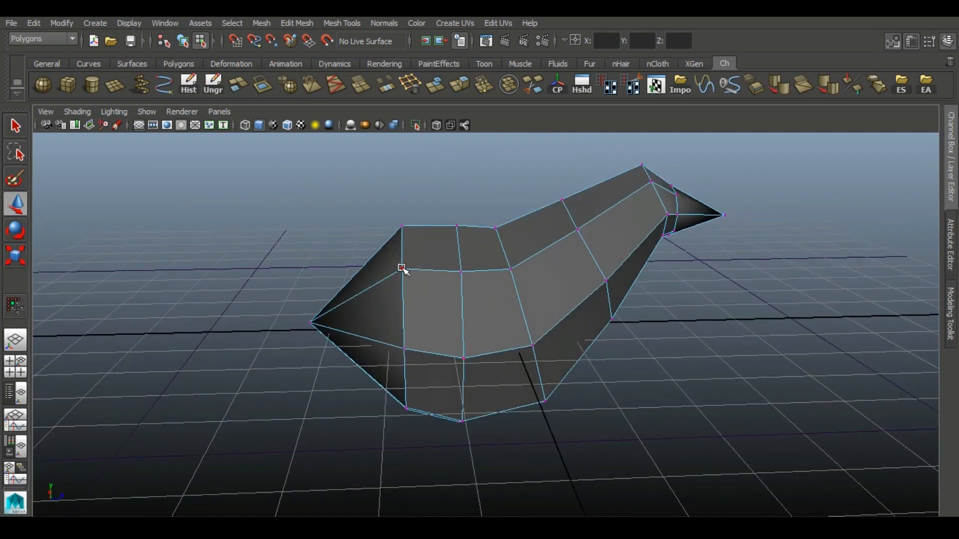
- Move the rear vertex ring toward the tail, scale it down and nudge it slightly back and down
drag(471, 318, 447, 317)
click(20, 262)
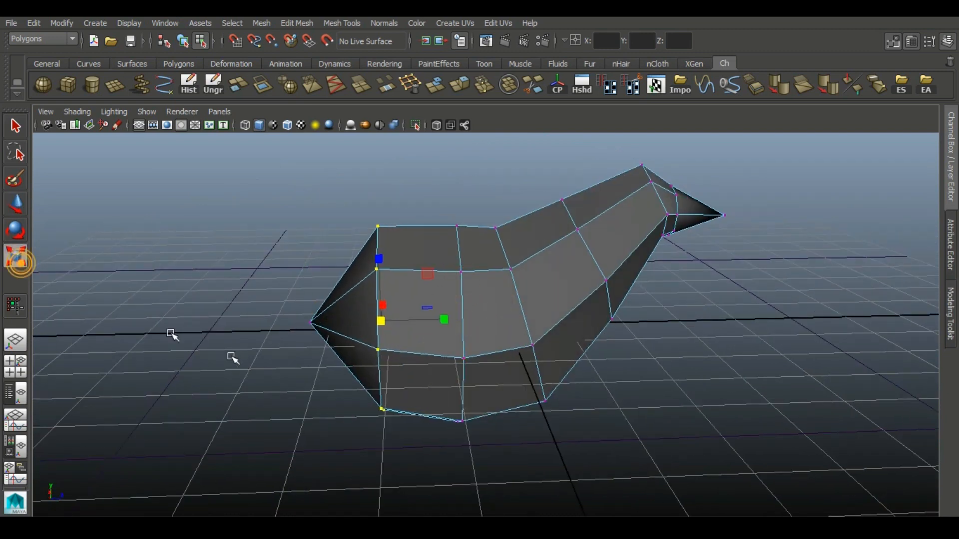
middle_drag(244, 358, 212, 355)
click(21, 209)
drag(427, 273, 421, 278)
- Switch to object mode, select the bird mesh and harden its edges for flat shading
alt+drag(367, 293, 481, 202)
alt+drag(668, 286, 605, 260)
key(F8)
click(606, 259)
click(815, 87)
click(639, 412)
mouse_move(517, 432)
alt+mouse_down()
mouse_move(569, 429)
mouse_move(522, 371)
alt+mouse_up()
- Insert an edge loop on the neck behind the head and raise its top edges to round the head
click(611, 219)
alt+middle_drag(674, 229, 577, 246)
click(530, 84)
drag(503, 218, 506, 214)
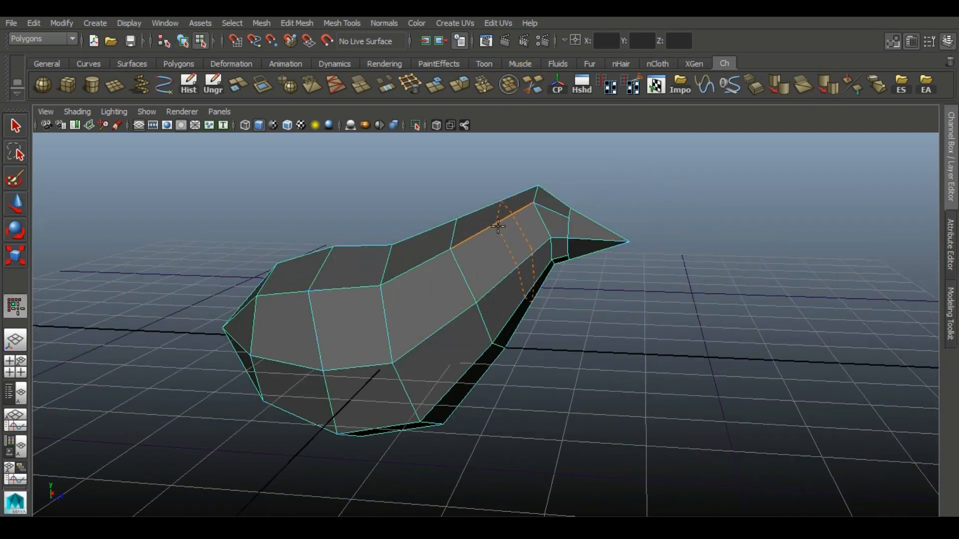
key(w)
alt+drag(306, 283, 444, 220)
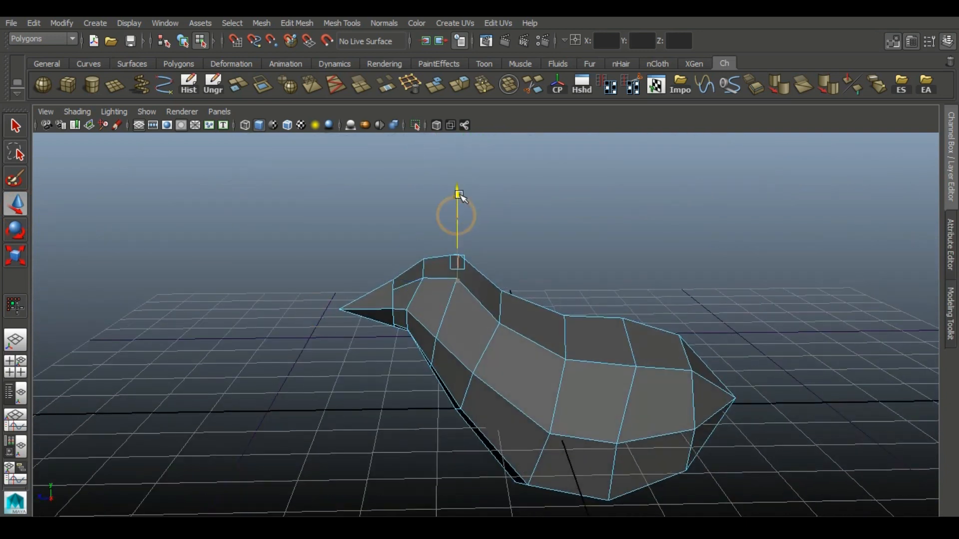
alt+drag(323, 327, 402, 345)
alt+drag(465, 376, 456, 395)
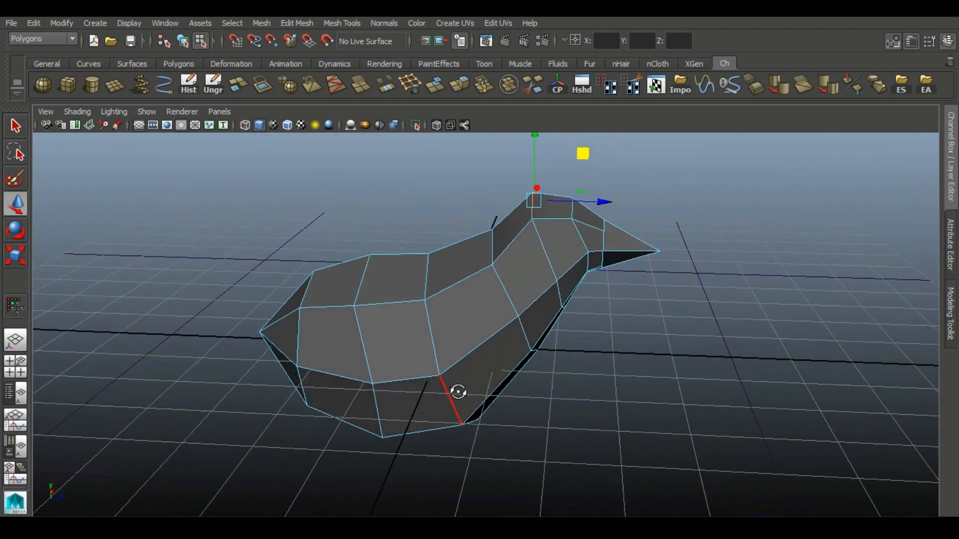
- Delete a surplus edge running from the tail tip on the side of the rear body
click(402, 331)
alt+drag(544, 290, 744, 261)
right_drag(426, 216, 430, 168)
click(374, 350)
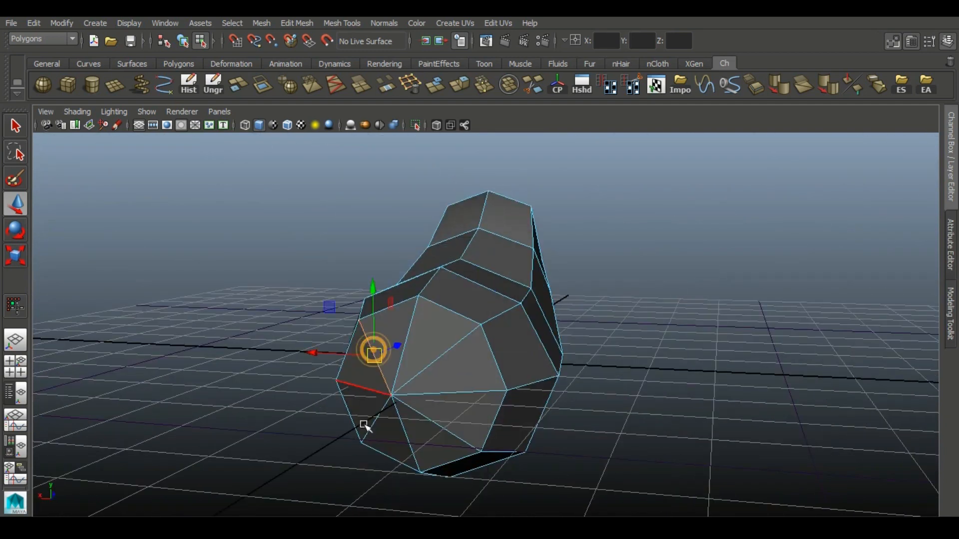
key(Delete)
- Select and delete the faces of one side of the bird, leaving half of the mesh
right_drag(460, 216, 547, 190)
click(459, 333)
shift+double_click(472, 294)
key(Delete)
click(515, 329)
double_click(516, 330)
key(Delete)
- Duplicate the remaining half as a mirrored instance and turn on two-sided lighting
click(472, 270)
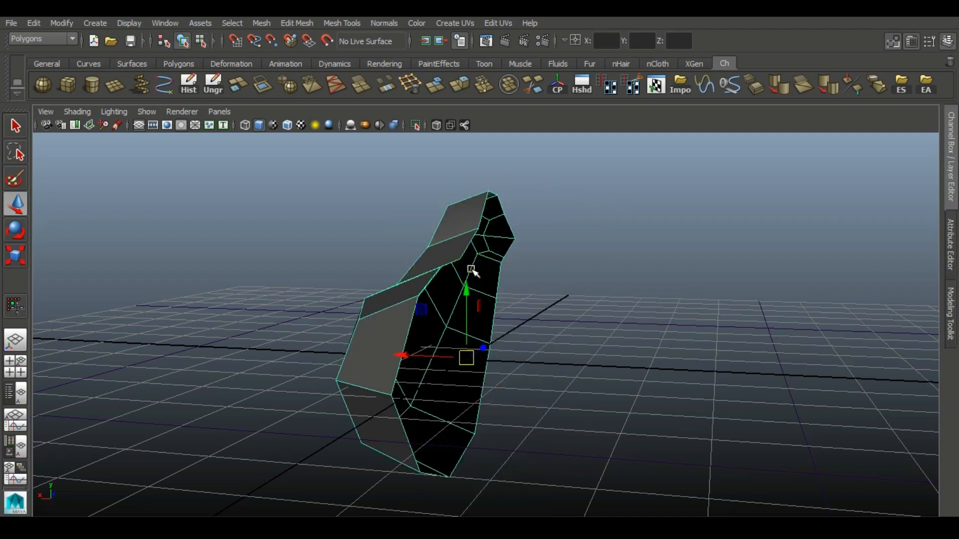
key(ctrl+shift+d)
alt+drag(724, 356, 437, 273)
click(115, 112)
click(124, 198)
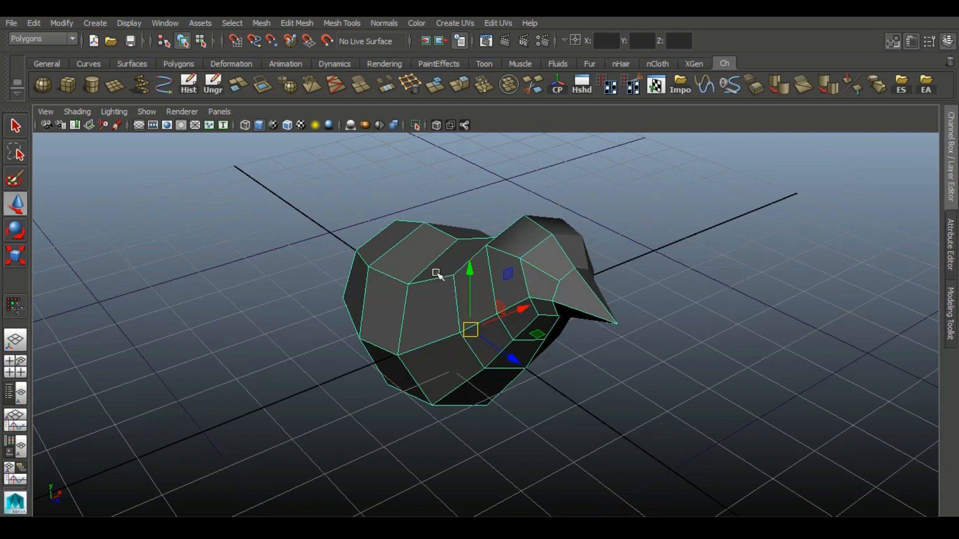
- Extrude the faces on the side of the body outward and scale the end faces to form the wing base
alt+drag(276, 385, 406, 351)
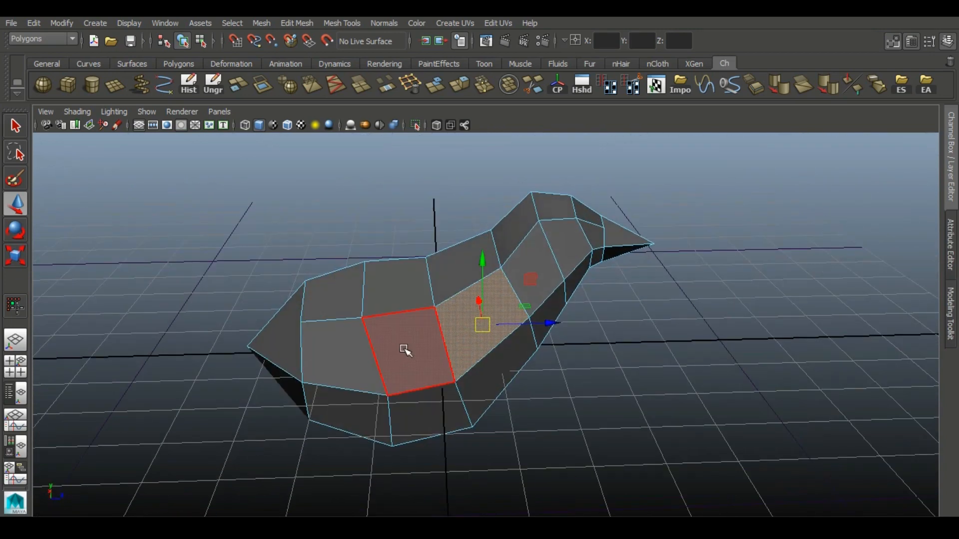
alt+drag(652, 424, 504, 389)
click(462, 87)
alt+drag(430, 320, 300, 319)
click(11, 204)
drag(635, 329, 859, 333)
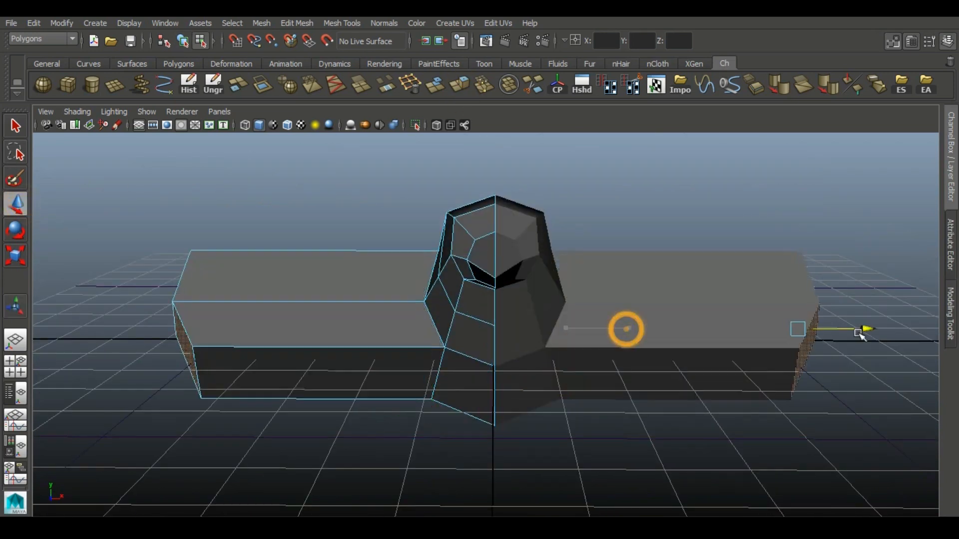
alt+drag(778, 298, 293, 262)
key(r)
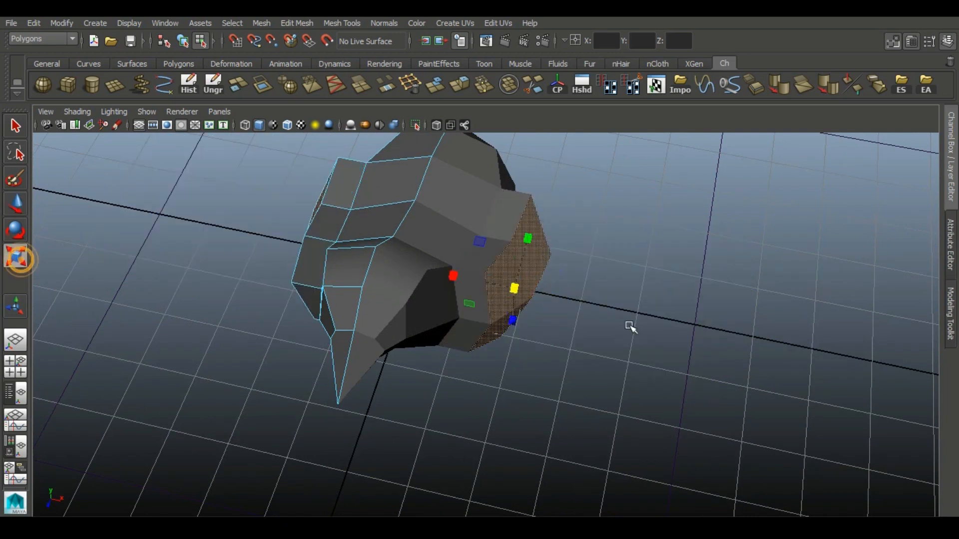
alt+drag(629, 325, 532, 305)
alt+drag(471, 310, 519, 301)
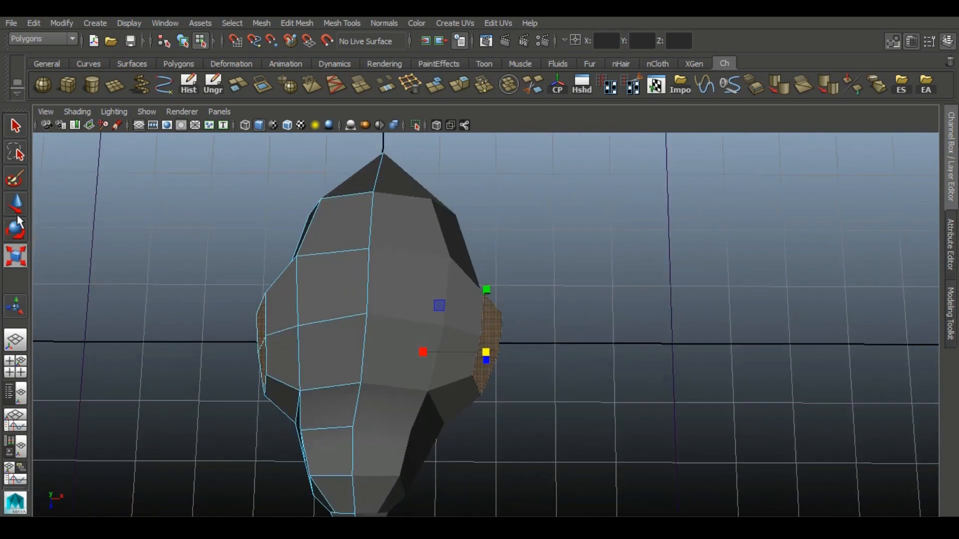
- Extrude the wing's end faces farther outward and scale them down to taper the wing
key(w)
key(ctrl+e)
click(18, 207)
alt+drag(580, 359, 637, 329)
click(19, 255)
middle_drag(621, 348, 593, 348)
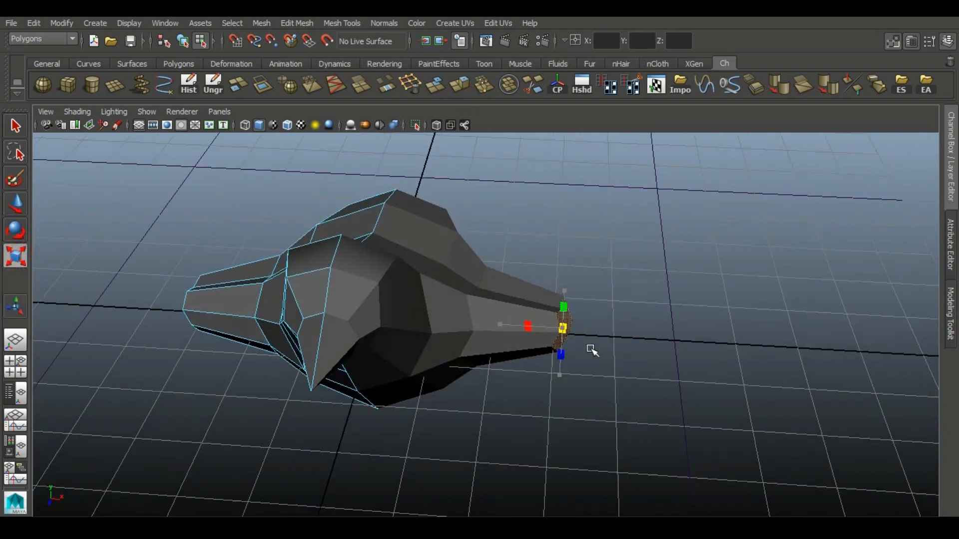
- Select the middle edges on the wing's end cap and move them slightly upward
alt+drag(614, 344, 508, 321)
alt+right_drag(507, 321, 590, 407)
alt+drag(591, 407, 492, 395)
right_drag(436, 368, 299, 357)
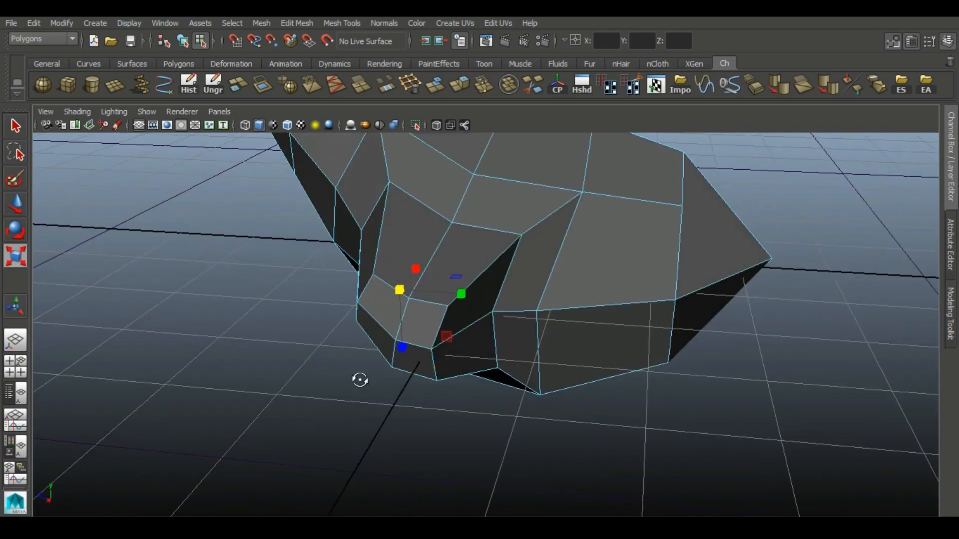
alt+drag(300, 357, 347, 377)
alt+drag(417, 319, 483, 265)
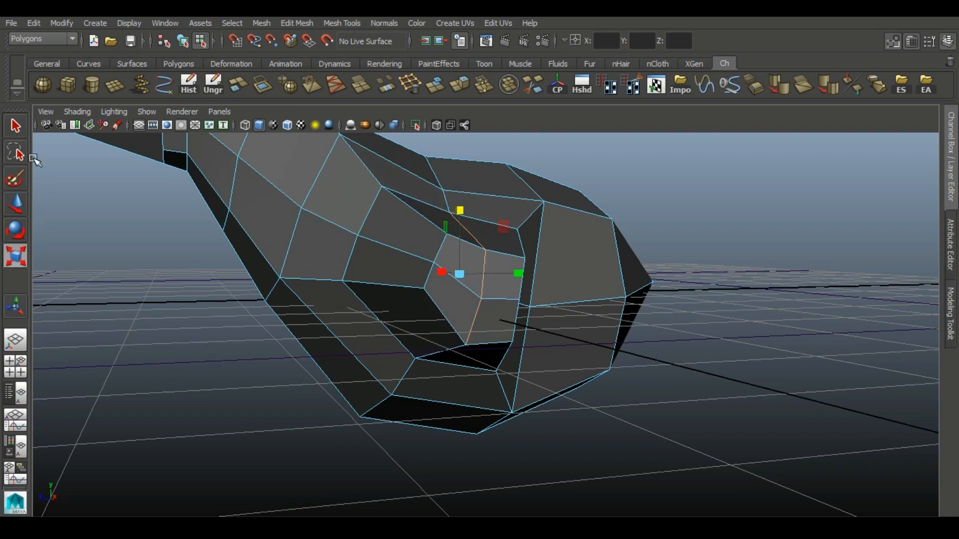
click(20, 208)
alt+drag(408, 202, 446, 212)
drag(514, 259, 512, 247)
alt+drag(463, 310, 465, 266)
- Select the wing's end faces, extrude them and pull them outward and toward the head as the outer wing
right_drag(465, 265, 472, 327)
alt+drag(472, 327, 440, 281)
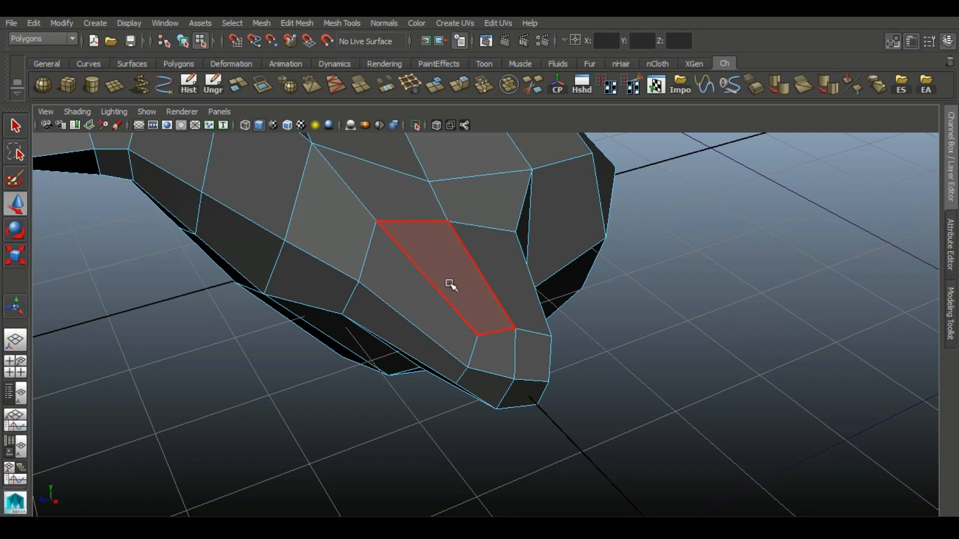
alt+drag(563, 355, 329, 464)
alt+drag(405, 381, 456, 333)
click(456, 334)
shift+click(450, 371)
click(460, 84)
alt+drag(649, 367, 299, 294)
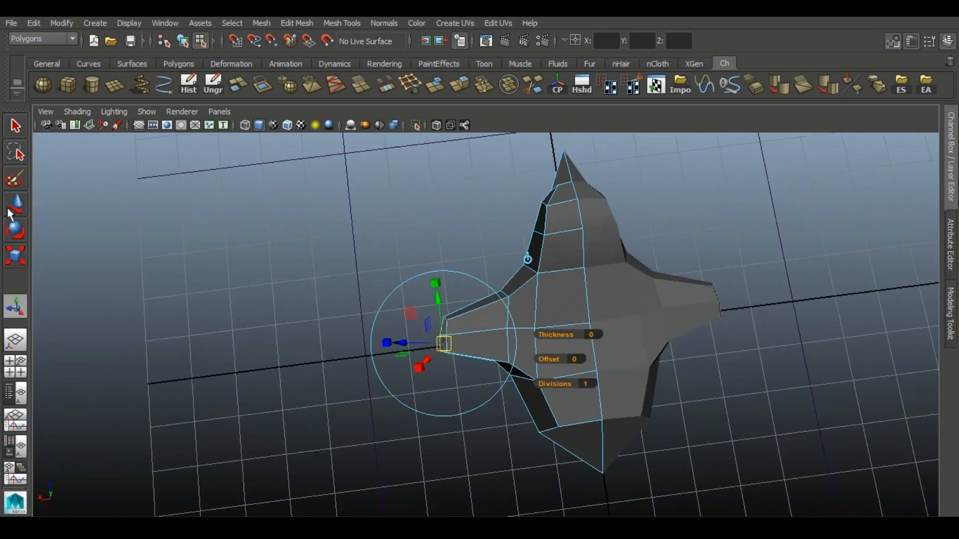
click(14, 206)
drag(395, 297, 307, 274)
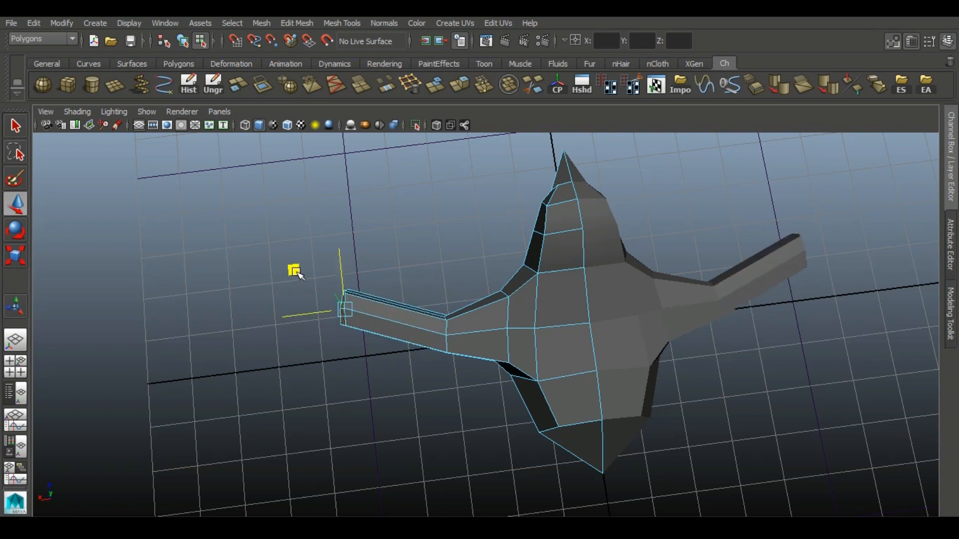
- Pull the vertices at the end of the outer wing outward to form a pointed wing tip
scroll(340, 320, up, 3)
mouse_move(375, 335)
alt+mouse_down()
mouse_move(396, 276)
mouse_move(372, 338)
alt+mouse_up()
right_drag(373, 338, 330, 350)
alt+drag(330, 355, 419, 399)
click(470, 484)
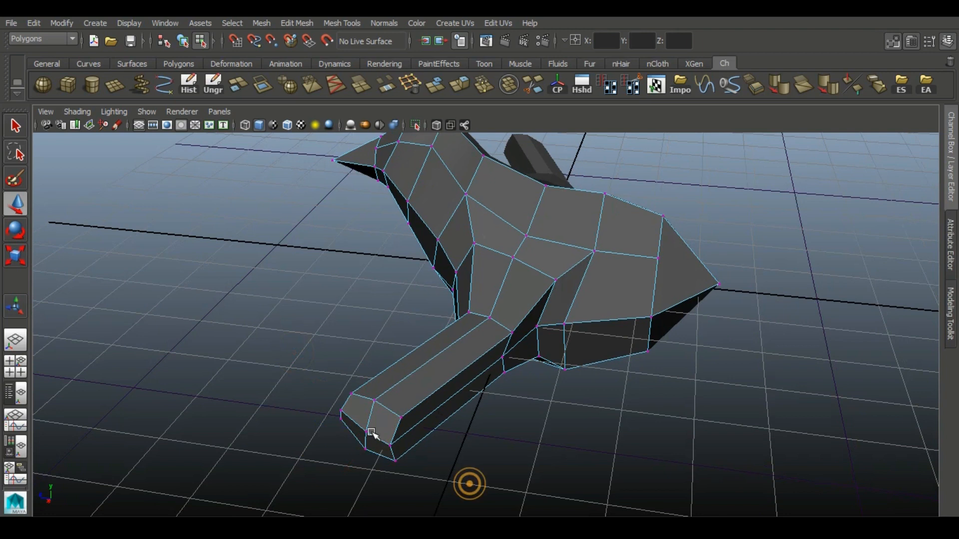
alt+drag(396, 436, 320, 472)
drag(205, 309, 113, 286)
- Scale the ring of vertices at the wing's elbow to adjust its thickness
alt+drag(389, 412, 372, 271)
click(16, 256)
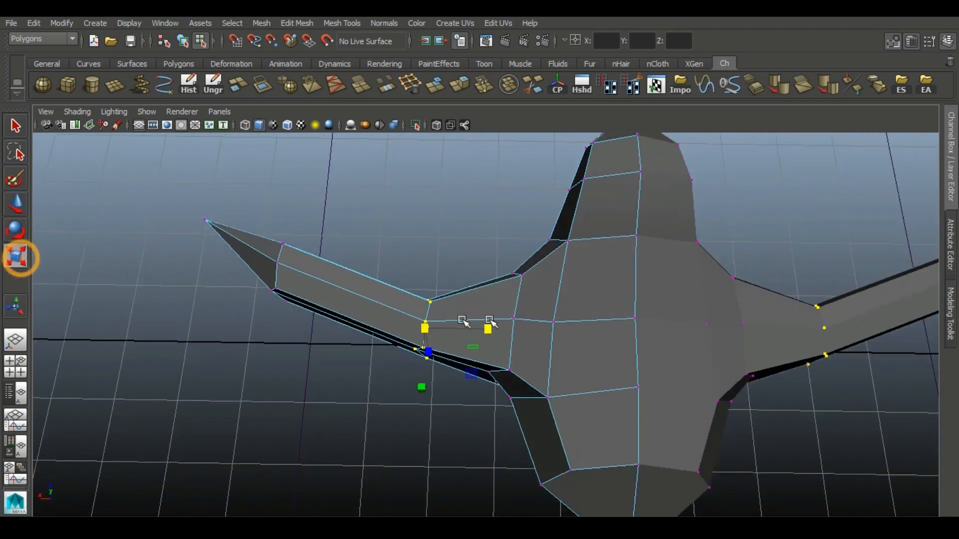
alt+drag(428, 328, 177, 323)
alt+drag(424, 258, 619, 397)
- Move the lower rear vertex at the wing's root to smooth its junction with the body
click(10, 208)
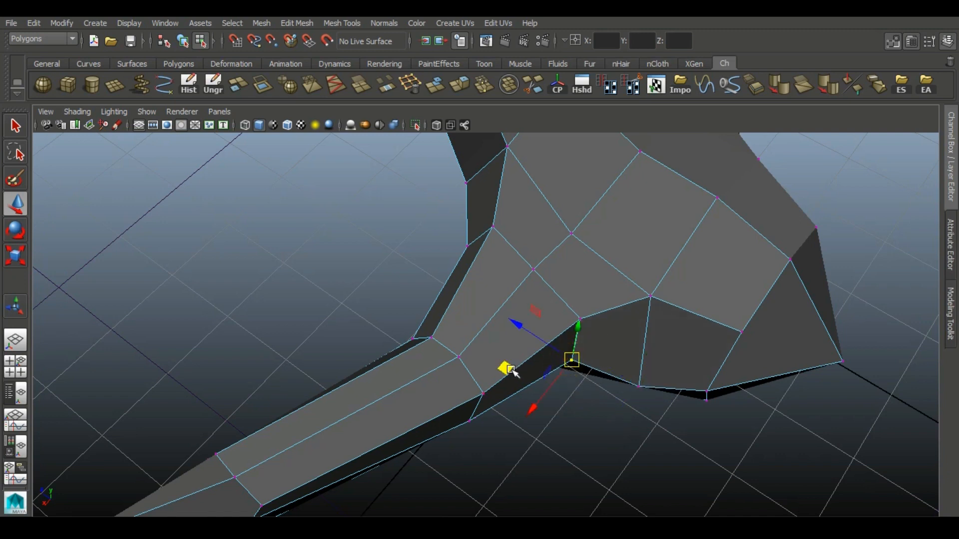
drag(506, 369, 501, 403)
alt+right_drag(616, 400, 439, 314)
alt+drag(439, 315, 607, 299)
alt+right_drag(602, 327, 659, 340)
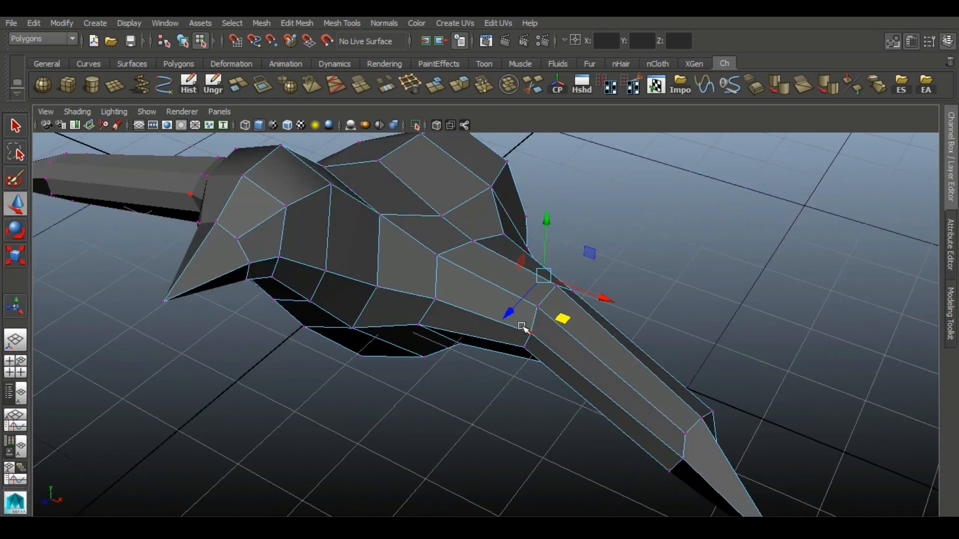
- Raise the wing tip, the outer vertex ring and the elbow ring to arch the wing upward
alt+drag(629, 470, 647, 359)
key(r)
key(w)
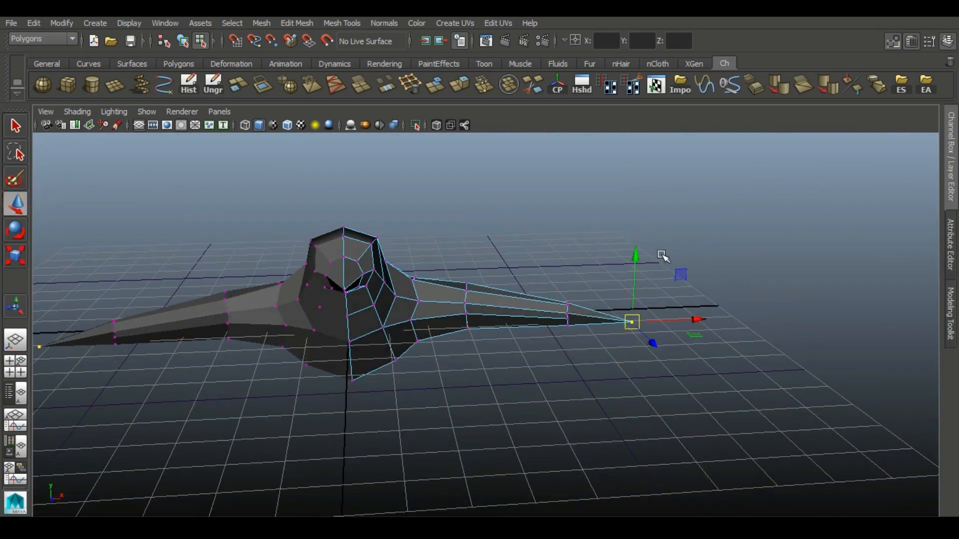
drag(638, 244, 638, 218)
drag(559, 296, 582, 344)
alt+drag(585, 362, 571, 347)
drag(570, 254, 570, 238)
drag(471, 241, 491, 318)
drag(424, 195, 457, 176)
- Insert an edge loop midway along the outer wing and adjust the neighbouring vertices to smooth the wing's outline
alt+drag(492, 380, 463, 376)
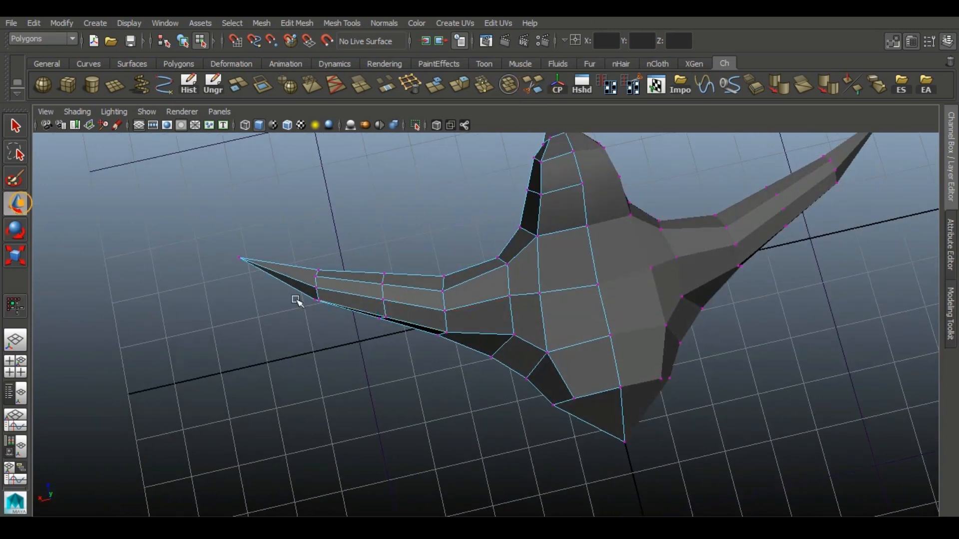
drag(330, 289, 403, 318)
alt+drag(478, 368, 553, 310)
alt+drag(485, 322, 472, 405)
drag(394, 449, 397, 453)
click(388, 462)
drag(336, 503, 641, 308)
click(497, 410)
alt+drag(513, 322, 395, 432)
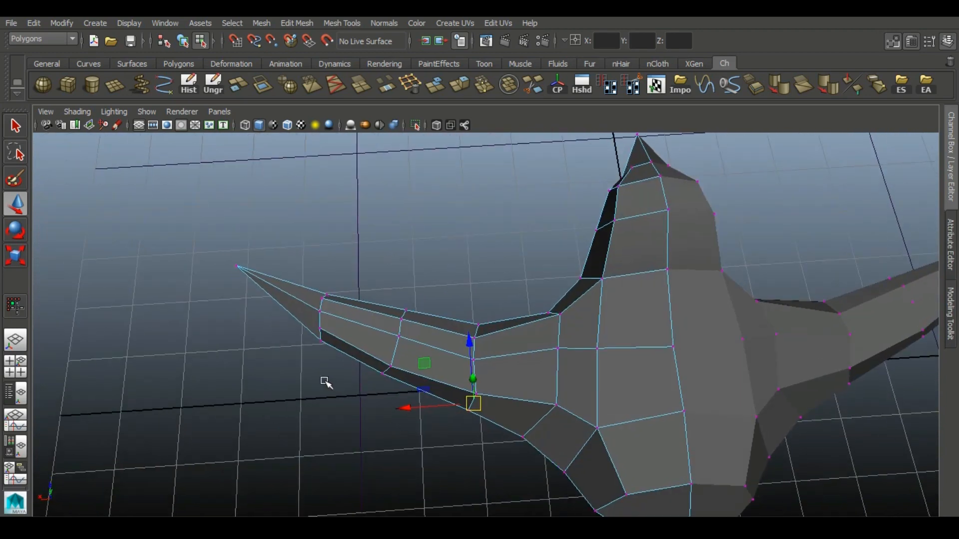
- Hide the viewport grid and select the bird mesh in a side view of the head
alt+drag(326, 382, 352, 385)
alt+drag(344, 472, 394, 279)
click(141, 126)
alt+drag(458, 369, 477, 268)
right_drag(474, 286, 487, 264)
right_drag(566, 180, 568, 178)
alt+drag(530, 225, 389, 324)
alt+middle_drag(450, 300, 345, 402)
click(418, 383)
mouse_move(510, 382)
alt+mouse_down()
mouse_move(467, 416)
mouse_move(492, 375)
mouse_move(515, 377)
alt+mouse_up()
scroll(515, 377, up, 5)
- Select the bird's head vertices and shift them slightly forward and upward
right_drag(384, 299, 380, 252)
alt+drag(278, 271, 281, 240)
drag(229, 188, 386, 342)
shift+click(403, 261)
drag(308, 265, 302, 260)
drag(205, 197, 355, 334)
drag(283, 238, 284, 236)
- Reposition the beak's vertices and move the beak tip slightly back toward the head
drag(197, 199, 331, 368)
drag(249, 268, 234, 269)
drag(229, 222, 290, 356)
drag(284, 214, 284, 206)
click(302, 341)
right_drag(288, 263, 235, 212)
drag(249, 247, 265, 209)
drag(210, 283, 223, 282)
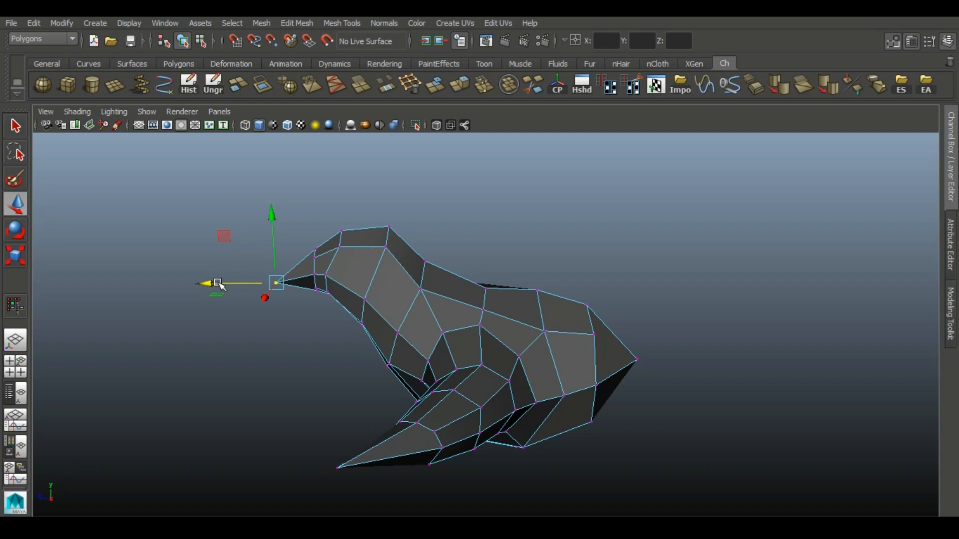
- Adjust the throat vertices below the head, then return to object selection and deselect the bird
alt+drag(378, 389, 354, 360)
middle_drag(324, 255, 310, 252)
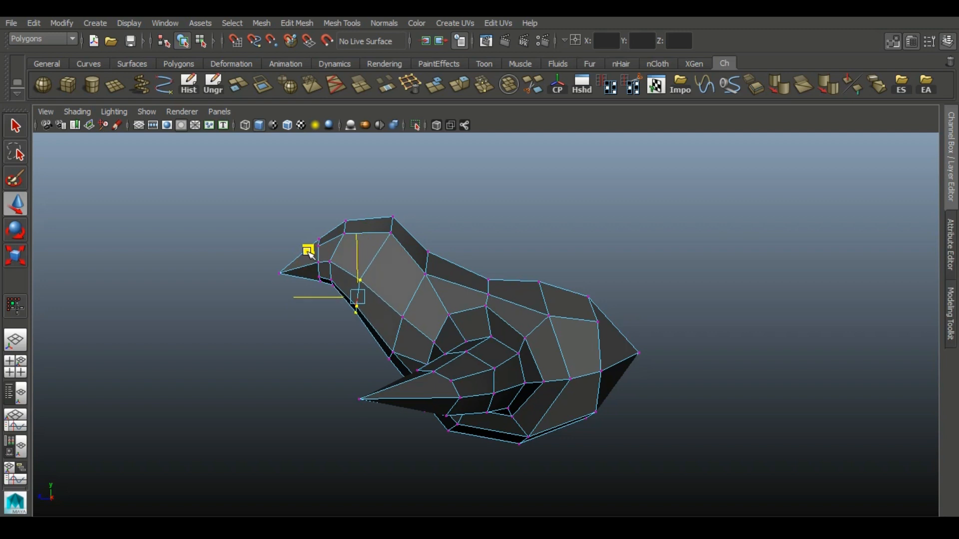
drag(361, 301, 368, 304)
right_drag(425, 296, 483, 200)
click(751, 248)
- Create a small polygon plane behind the wing as the base for the feathers
alt+drag(638, 351, 473, 418)
click(368, 343)
alt+drag(302, 408, 375, 377)
click(108, 83)
alt+middle_drag(321, 413, 330, 374)
click(297, 354)
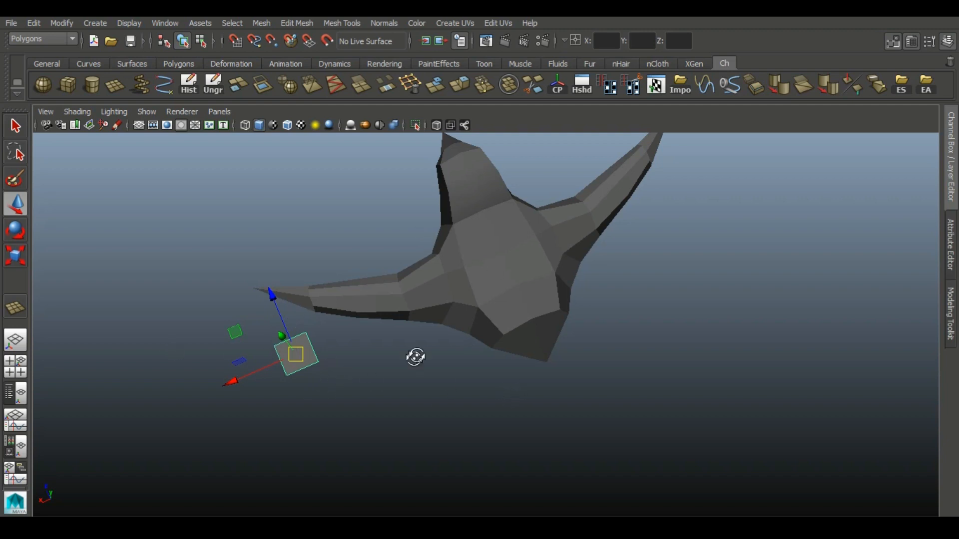
- Move the plane close to the wing's trailing edge beside the body
alt+drag(415, 357, 415, 361)
click(392, 310)
click(599, 400)
alt+drag(280, 435, 293, 383)
click(297, 354)
drag(294, 350, 404, 386)
alt+drag(440, 390, 405, 308)
alt+drag(317, 370, 334, 349)
drag(322, 308, 313, 373)
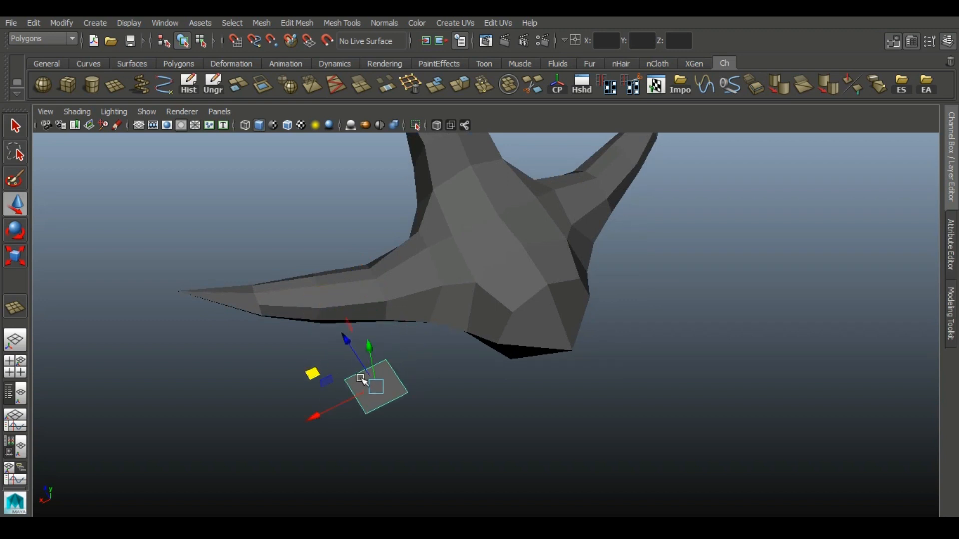
- Move one corner vertex of the plane onto the body vertex behind the wing's root
right_drag(402, 396, 283, 208)
drag(372, 350, 475, 330)
alt+drag(469, 409, 480, 312)
alt+drag(503, 394, 398, 395)
drag(337, 387, 366, 409)
alt+middle_drag(364, 425, 448, 431)
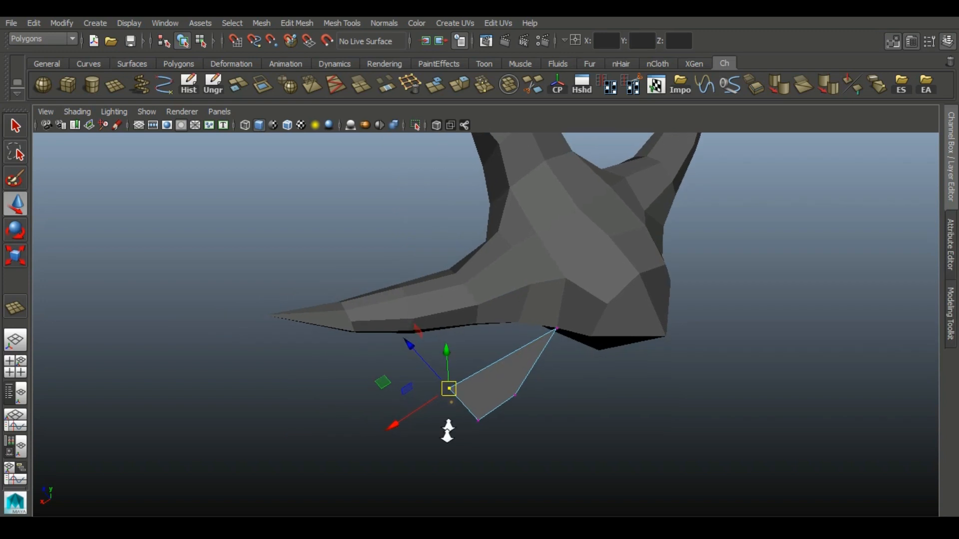
- Snap a second plane corner to the wing tip and pull the adjacent outer corner out beyond the tip
alt+right_drag(447, 431, 446, 439)
key(v)
drag(445, 394, 251, 320)
drag(459, 417, 500, 475)
drag(478, 428, 181, 363)
- Snap the plane's last corner to the body vertex near the tail and raise the outer corner
drag(483, 372, 614, 434)
drag(518, 400, 614, 364)
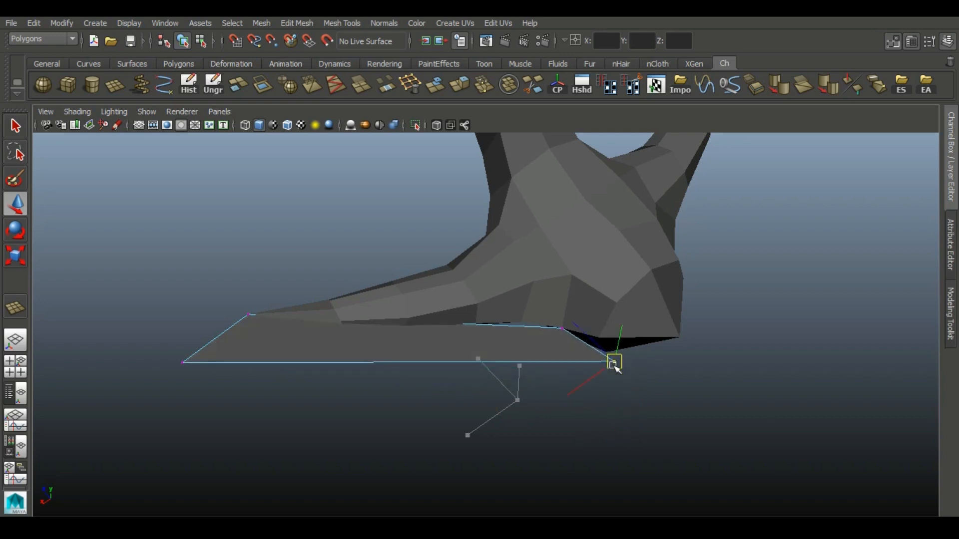
alt+drag(654, 399, 679, 428)
key(v)
drag(634, 407, 622, 356)
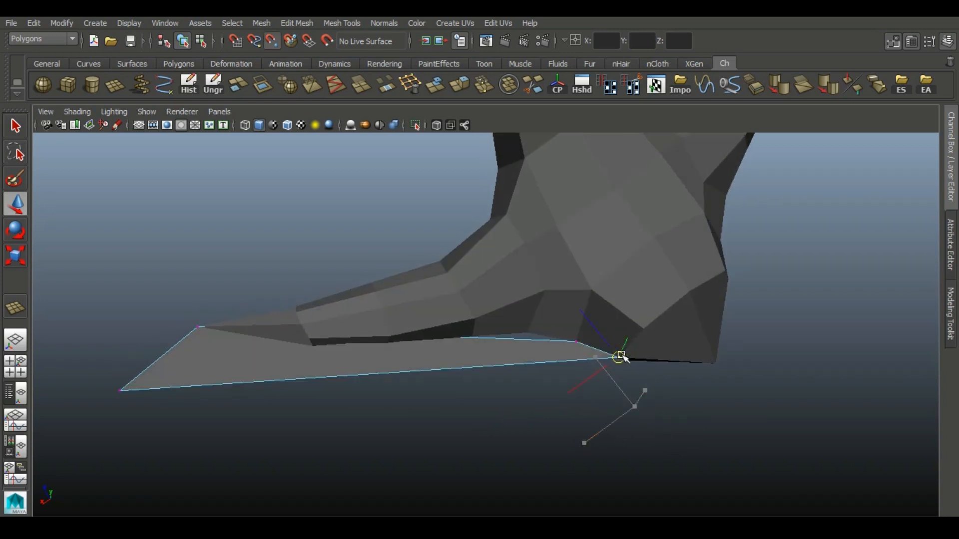
alt+drag(621, 400, 548, 478)
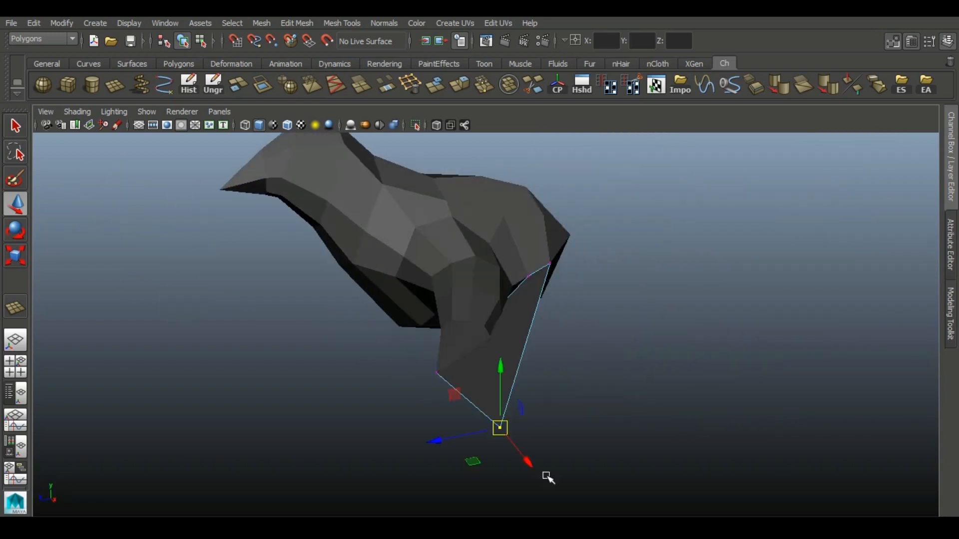
drag(507, 434, 550, 94)
- Cut the plane crosswise into five sections and turn on wireframe over the shaded view
ctrl+click(229, 334)
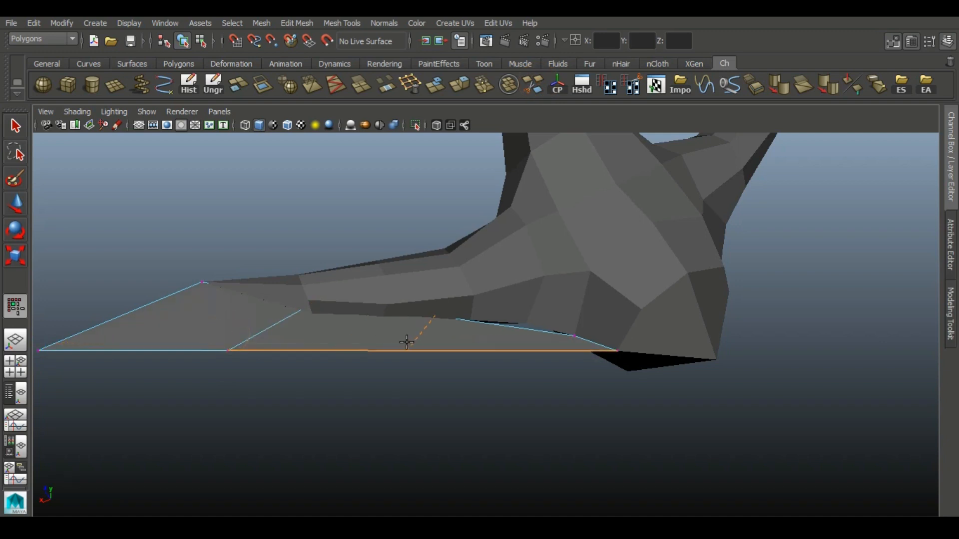
click(16, 203)
drag(278, 279, 308, 309)
key(v)
click(290, 125)
- Snap the plane's inner cut vertices to the matching vertices along the wing's trailing edge
key(v)
mouse_move(388, 297)
mouse_down()
mouse_move(418, 325)
mouse_move(381, 319)
mouse_up()
drag(466, 300, 471, 321)
key(v)
click(518, 326)
key(ctrl+z)
drag(527, 334, 580, 341)
key(v)
key(v)
drag(571, 332, 574, 335)
- Pull the plane's free outer-edge vertices backward, away from the wing, to widen the sections
alt+drag(542, 409, 557, 430)
drag(527, 366, 560, 407)
key(ctrl+z)
drag(462, 350, 382, 408)
click(366, 363)
drag(302, 346, 258, 410)
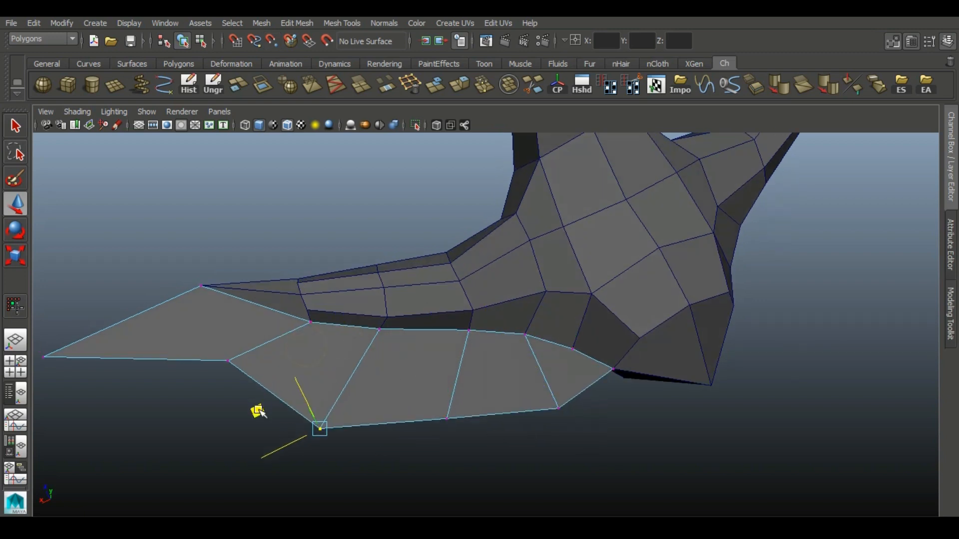
- Move the outermost edge vertices outward and bring the plane's outer corner in close to the wing tip
click(227, 358)
drag(166, 344, 84, 387)
alt+middle_drag(319, 342, 388, 340)
alt+right_drag(387, 340, 325, 336)
click(212, 355)
drag(148, 335, 233, 285)
- Fine-tune the vertices along the plane's free edge into an even, rounded curve
drag(257, 377, 277, 356)
drag(416, 397, 379, 388)
click(553, 413)
drag(495, 393, 485, 386)
alt+drag(440, 424, 460, 406)
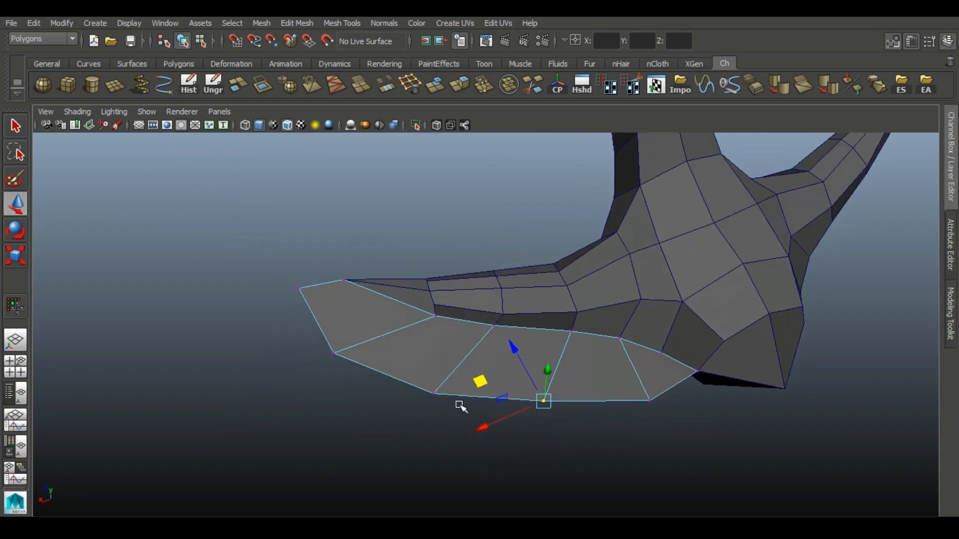
alt+drag(294, 256, 318, 352)
mouse_move(232, 290)
mouse_down()
mouse_move(235, 260)
mouse_move(231, 274)
mouse_up()
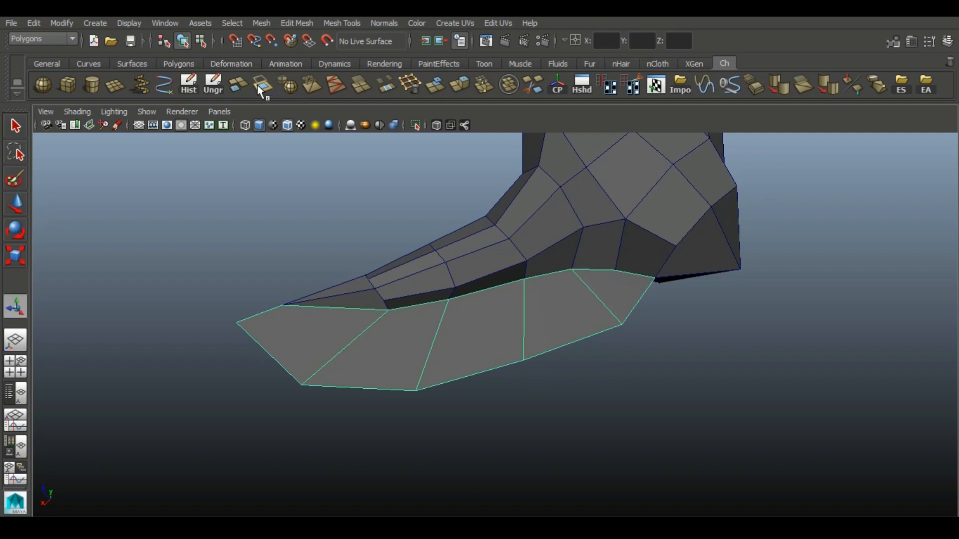
- Open the Attribute Editor and try adding divisions to the plane's outer edges
right_drag(280, 332, 278, 184)
click(915, 38)
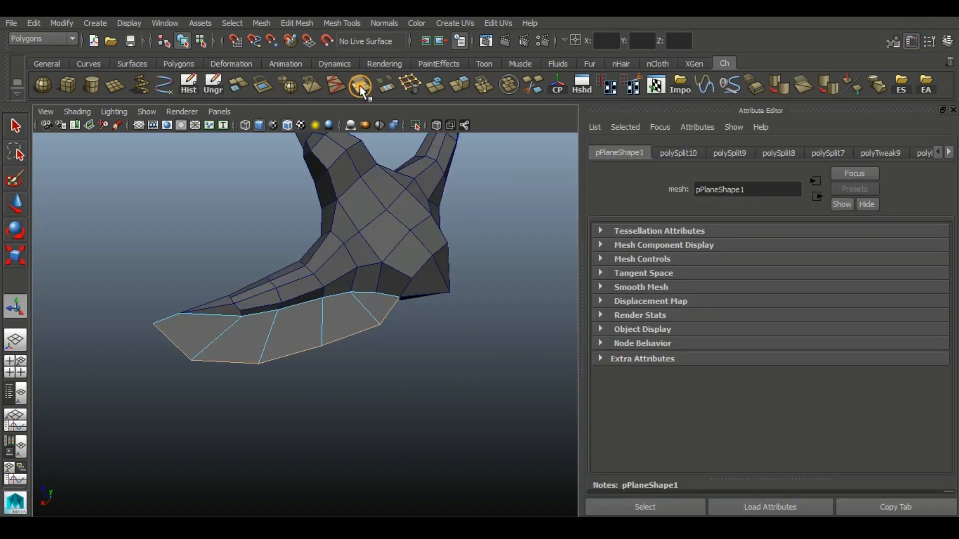
key(w)
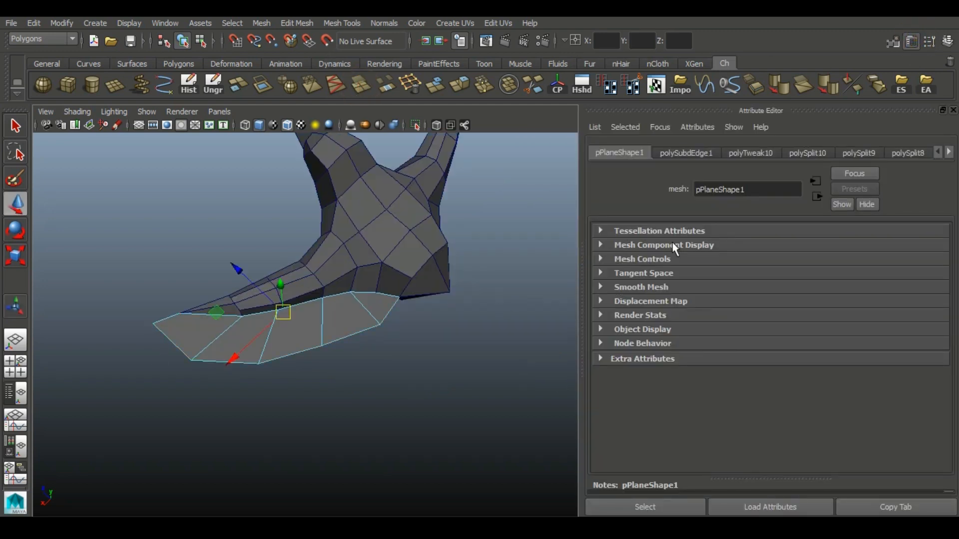
click(666, 156)
key(ctrl+z)
- Select the feather plane as an object and delete its construction history
click(302, 343)
right_drag(302, 343, 327, 212)
click(321, 319)
click(189, 86)
- Add divisions to the plane's outer edges, with Divisions set to 2 and World Space turned off
right_drag(211, 352, 210, 194)
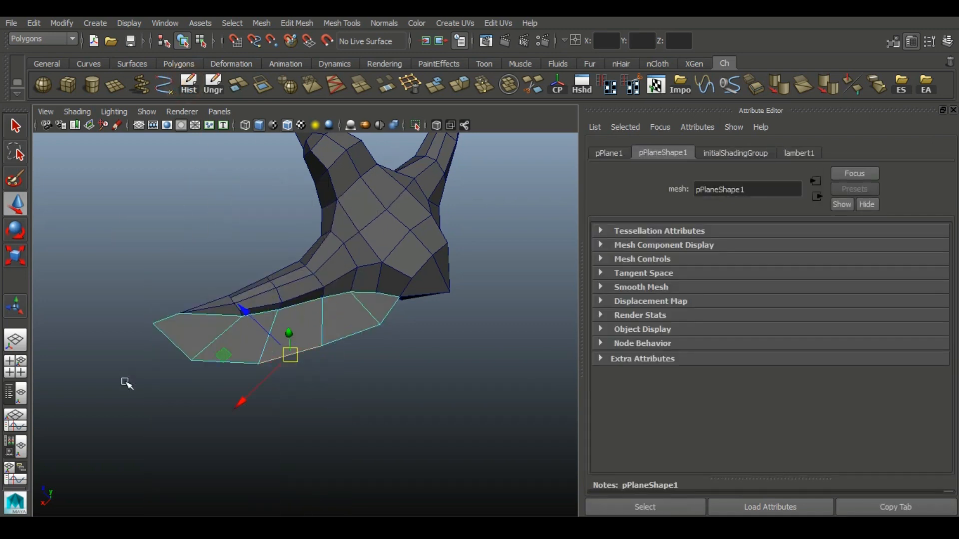
click(172, 341)
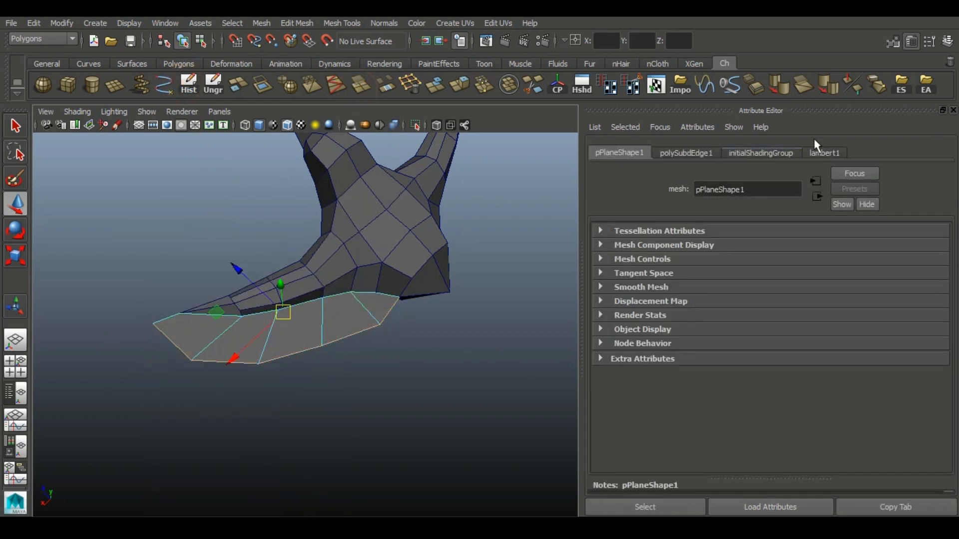
click(699, 153)
drag(801, 245, 846, 246)
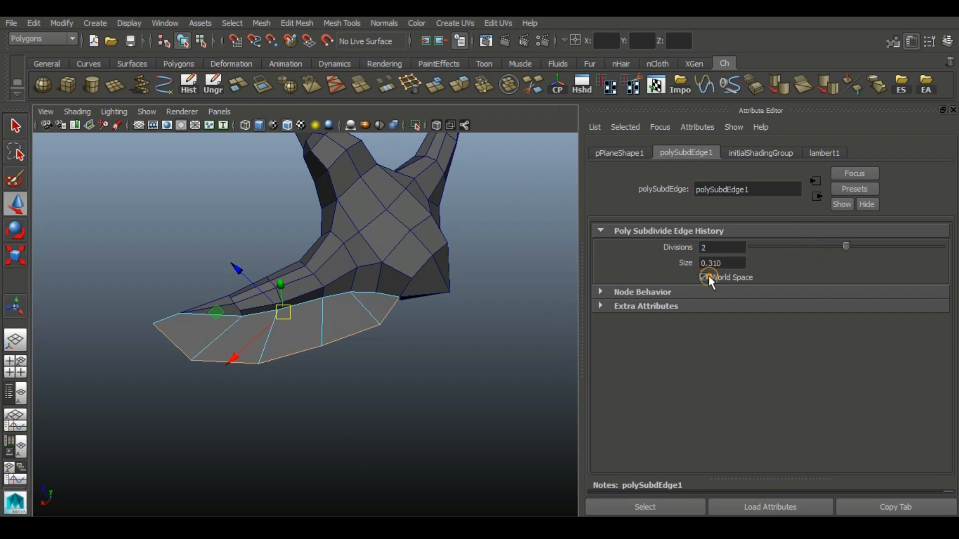
- Extrude the subdivided outer edges of the plane a short distance away from the wing
click(467, 88)
drag(423, 319, 400, 357)
alt+drag(368, 388, 547, 313)
- Try a second extrusion of the outer edges with Keep Faces Together turned off
click(459, 80)
click(704, 457)
alt+middle_drag(484, 379, 478, 361)
drag(486, 323, 471, 349)
scroll(442, 392, down, 4)
alt+drag(439, 392, 358, 446)
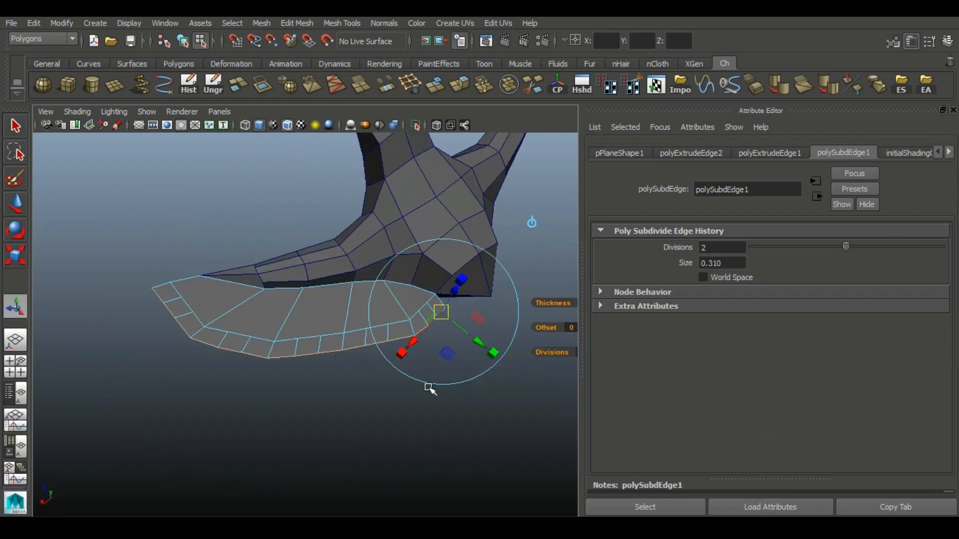
key(ctrl+z)
key(ctrl+z)
- Pull the extruded outer edges farther out and turn off Keep Faces Together to separate the feather strips
drag(421, 337, 496, 380)
click(703, 459)
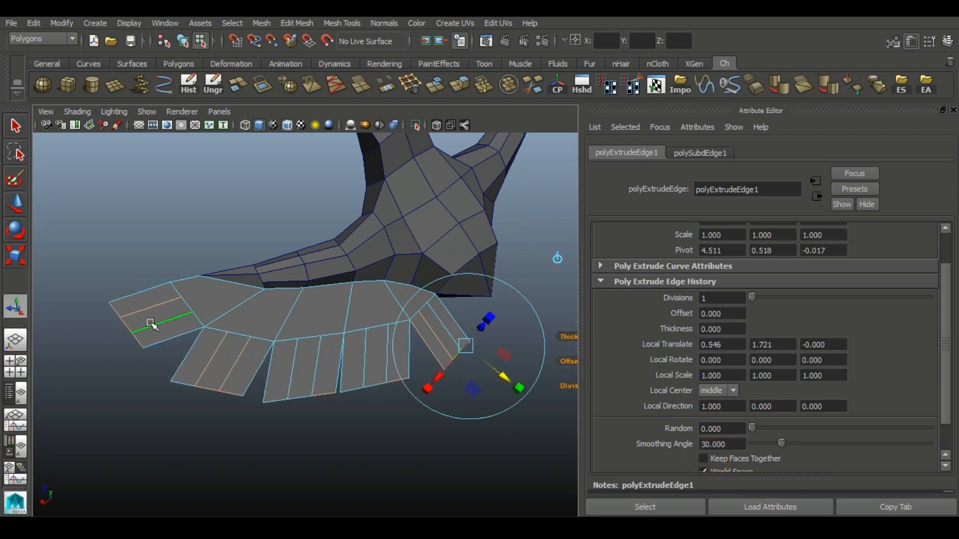
- Move the tip edges of the three outermost feathers outward to lengthen them and spread them apart
click(115, 312)
click(13, 204)
alt+middle_drag(100, 306, 250, 330)
drag(202, 324, 130, 308)
click(279, 352)
drag(209, 342, 152, 334)
click(285, 363)
click(291, 365)
drag(227, 352, 193, 343)
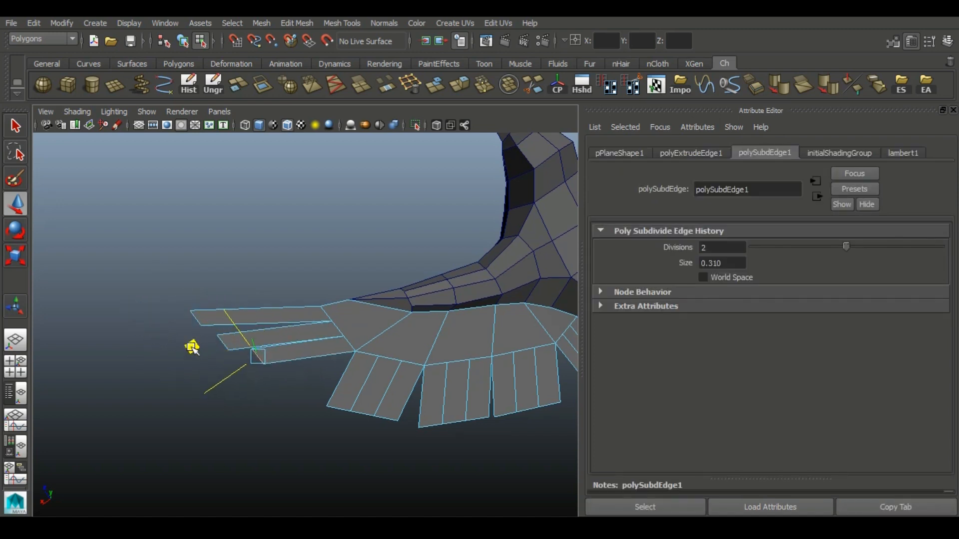
- Shift the tip edges of the following feathers toward the wing tip so the strips along mid-wing fan apart
click(341, 407)
drag(274, 400, 229, 382)
click(358, 416)
drag(297, 405, 380, 416)
click(379, 420)
click(430, 425)
click(449, 420)
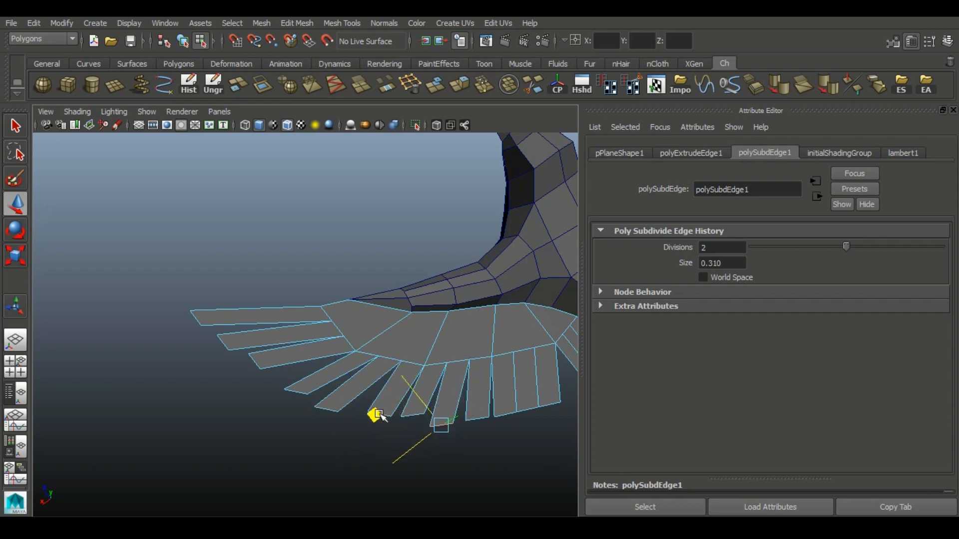
- Shorten the three innermost feathers beside the tail by moving their tip edges back toward the wing
alt+middle_drag(488, 389, 376, 385)
alt+drag(518, 381, 416, 294)
click(393, 433)
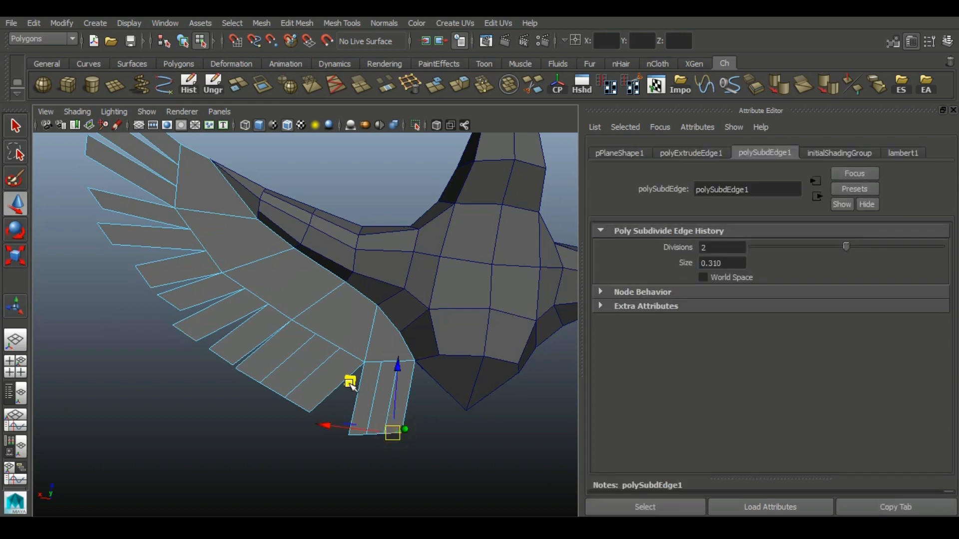
drag(350, 383, 360, 342)
click(16, 257)
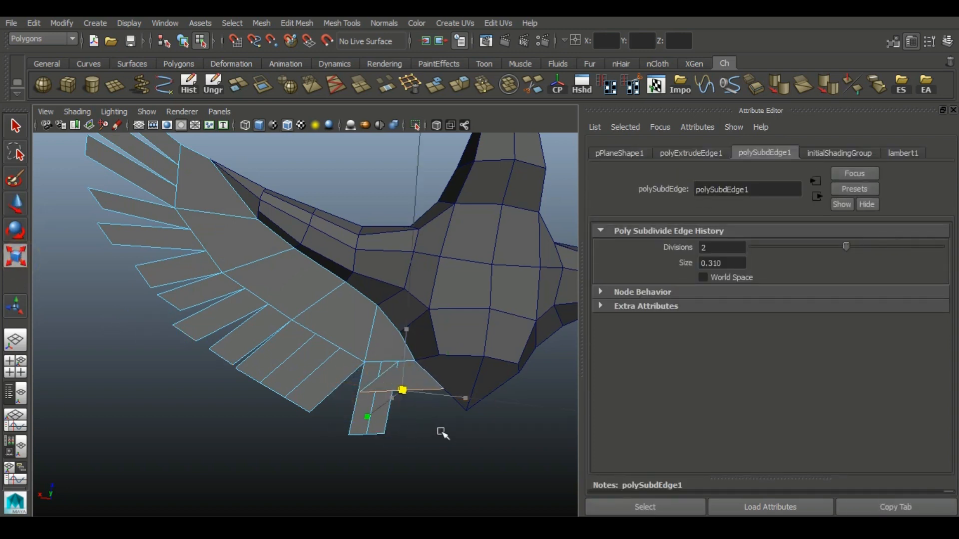
click(19, 211)
click(357, 434)
drag(315, 386, 315, 350)
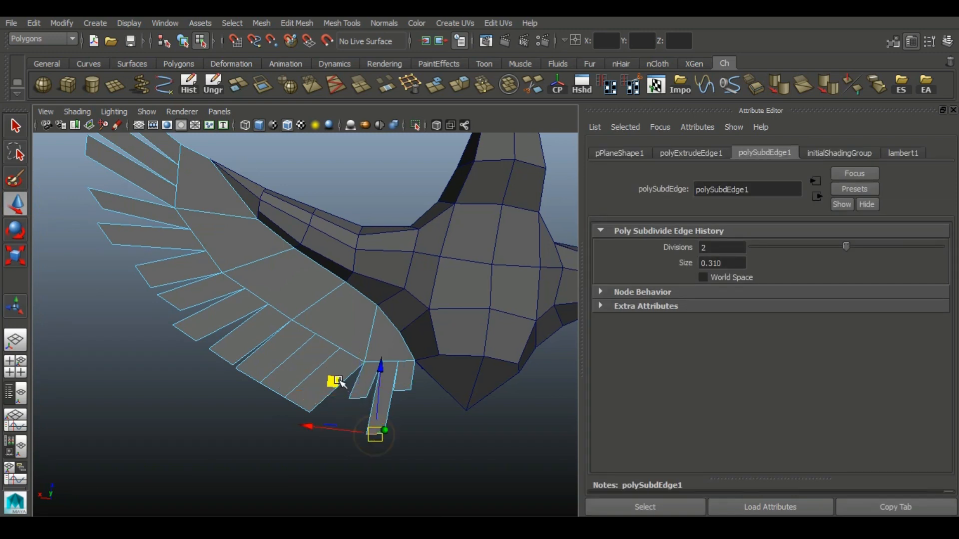
drag(340, 382, 342, 348)
- Separate the feathers next to the short inner group by repositioning their tip edges one by one
drag(260, 356, 297, 352)
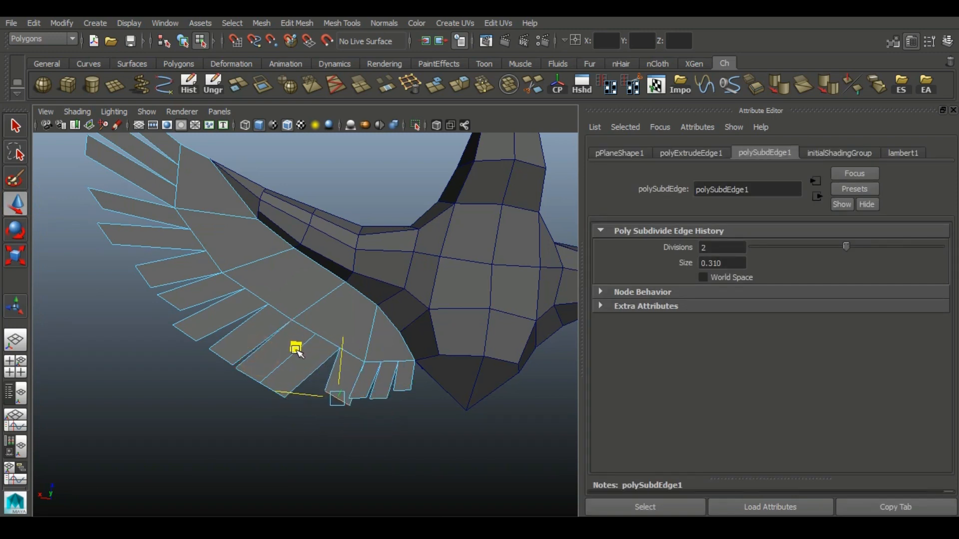
click(271, 393)
drag(233, 341, 213, 338)
click(244, 376)
click(221, 357)
drag(181, 308, 183, 340)
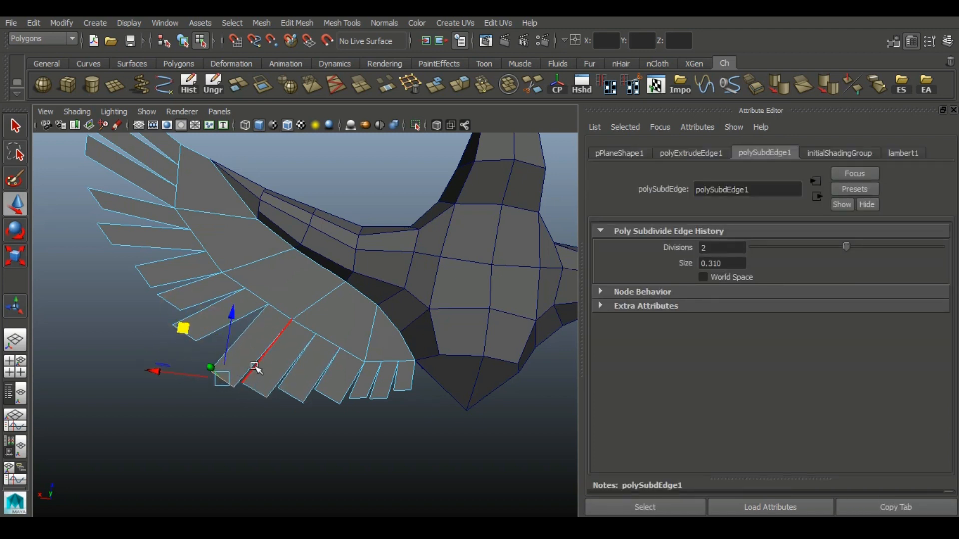
- Pull the tip edges of the mid-wing feathers farther out to even the fan from the inner to the outer feathers
alt+drag(254, 366, 317, 360)
alt+middle_drag(316, 359, 391, 339)
drag(288, 369, 233, 387)
alt+middle_drag(388, 384, 504, 401)
click(321, 367)
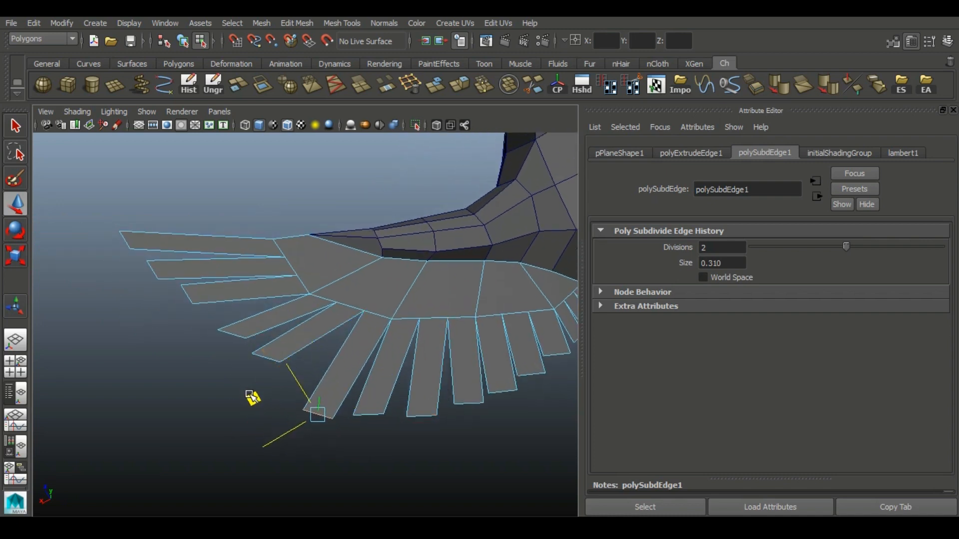
drag(251, 397, 253, 394)
alt+middle_drag(271, 378, 317, 376)
alt+drag(317, 376, 340, 365)
drag(259, 375, 273, 412)
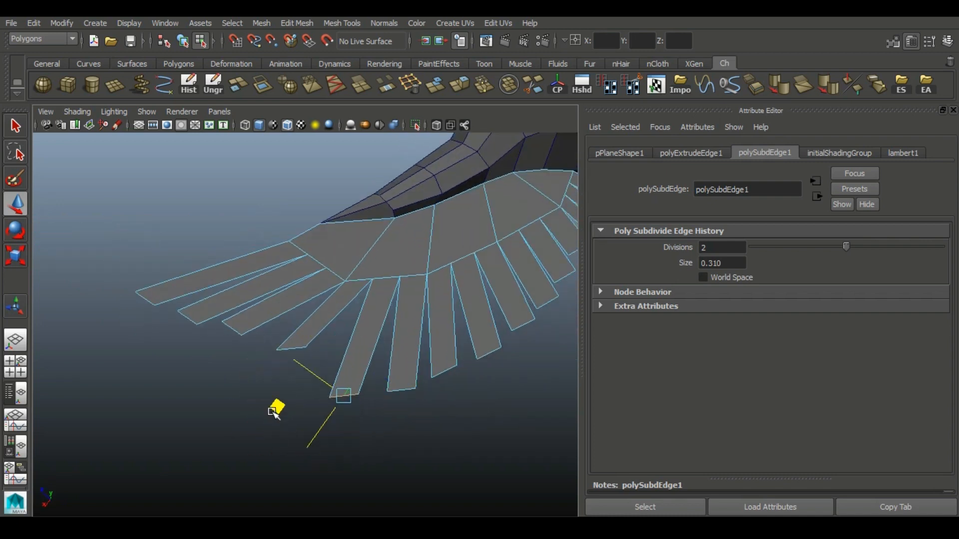
- Scale up the tip edges of the two outermost feathers to widen their ends
alt+drag(213, 422, 268, 404)
click(265, 332)
alt+drag(213, 357, 440, 362)
key(r)
middle_drag(372, 430, 338, 410)
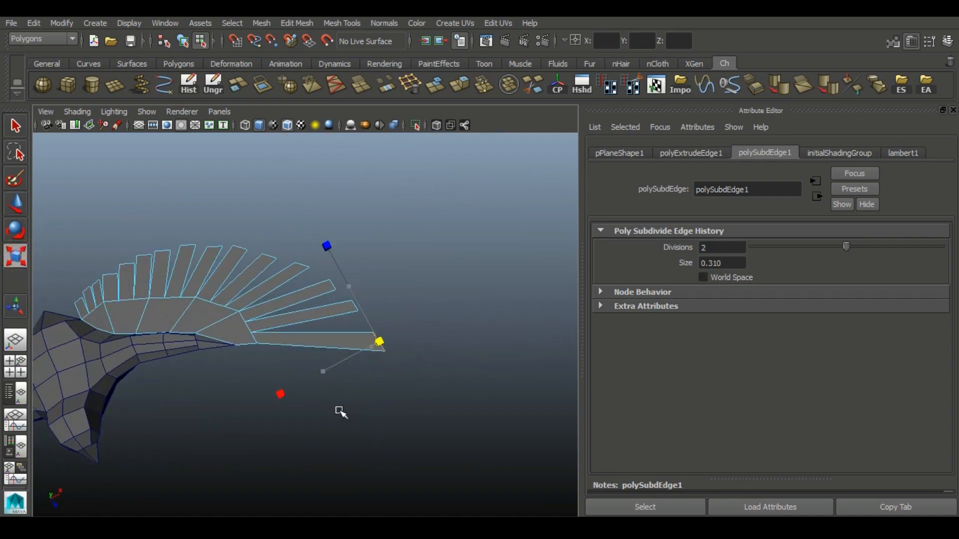
scroll(277, 231, up, 4)
click(393, 287)
middle_drag(368, 344, 425, 344)
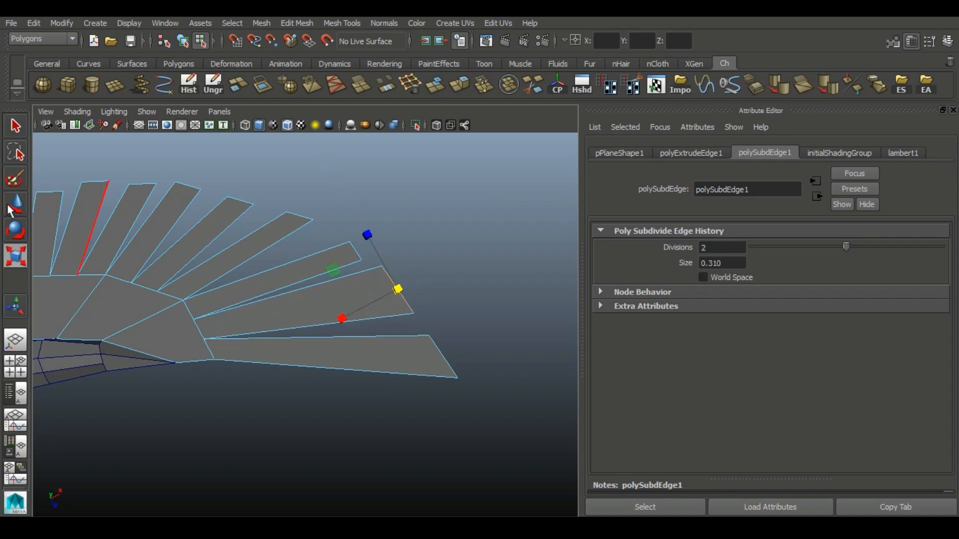
- Move the second feather's tip edge outward and adjust the angle and width of the outermost feather tips
click(11, 207)
drag(455, 318, 474, 324)
key(e)
drag(355, 280, 391, 323)
click(443, 360)
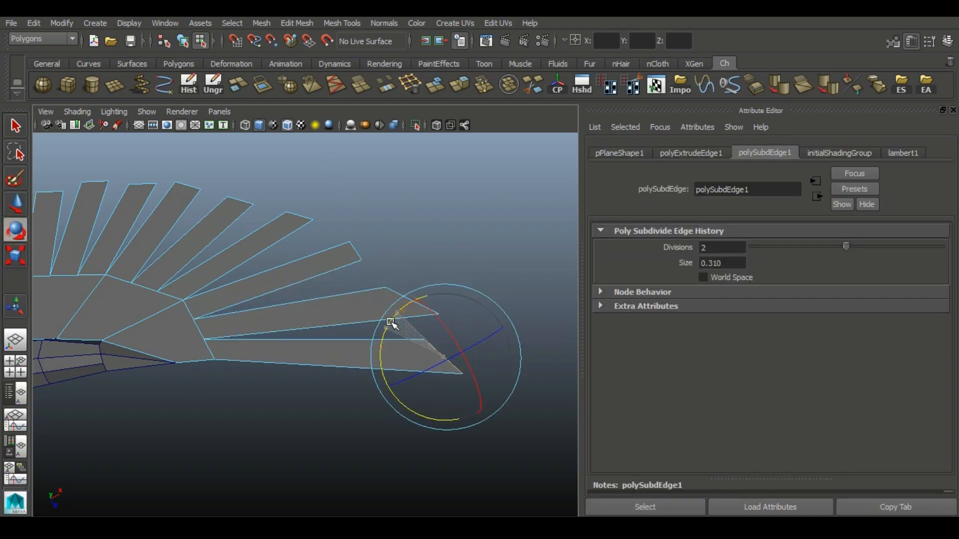
click(16, 256)
drag(388, 388, 383, 389)
- Scale up the third feather's tip edge and move it outward in line with its neighbours
click(354, 250)
mouse_move(356, 252)
mouse_down()
mouse_move(432, 280)
mouse_move(369, 262)
mouse_up()
drag(300, 280, 33, 355)
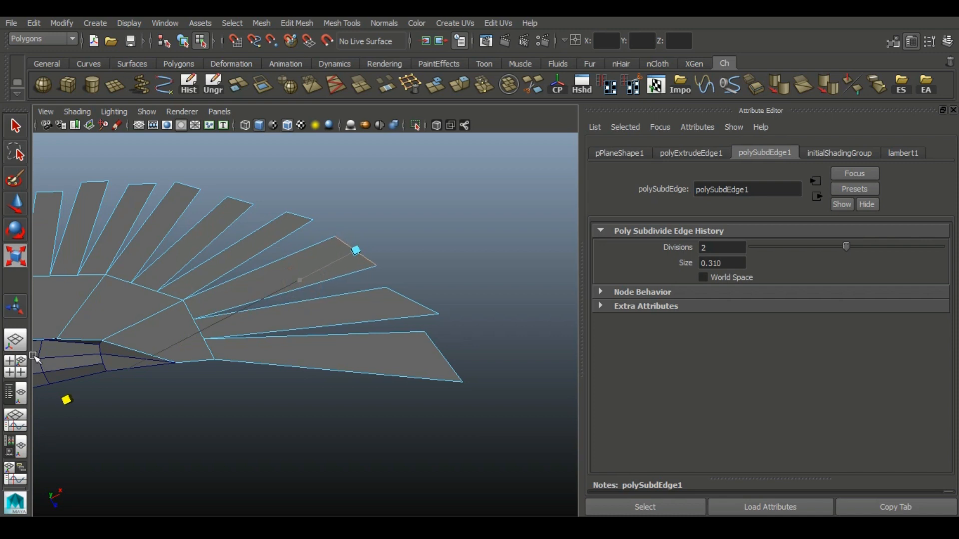
click(11, 202)
drag(417, 272, 447, 280)
- Switch to vertex editing and move the tip corners of the outer feathers to broaden them and narrow the gaps
alt+middle_drag(199, 310, 314, 349)
alt+drag(314, 349, 364, 302)
key(F9)
click(378, 313)
drag(435, 367, 460, 393)
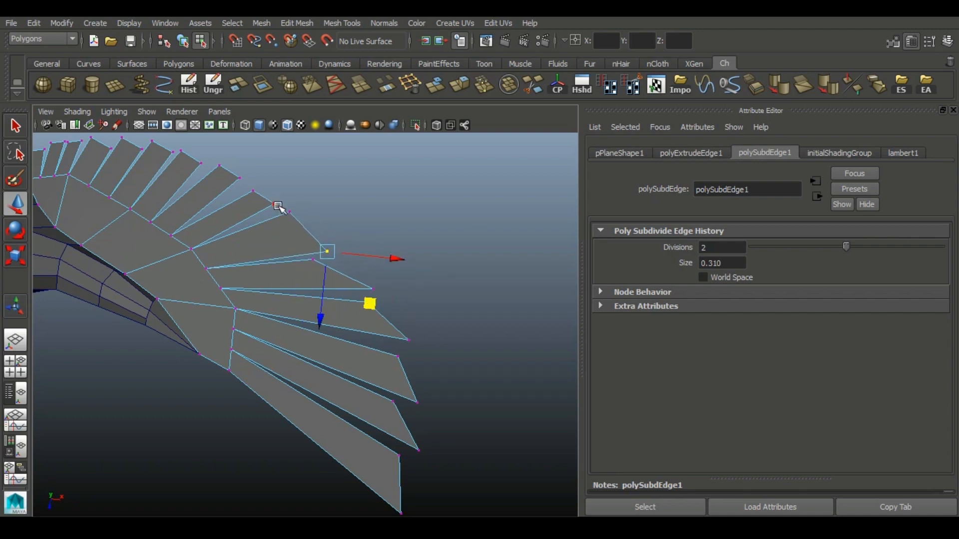
alt+right_drag(235, 178, 336, 250)
alt+middle_drag(336, 249, 454, 419)
click(355, 272)
drag(412, 327, 424, 353)
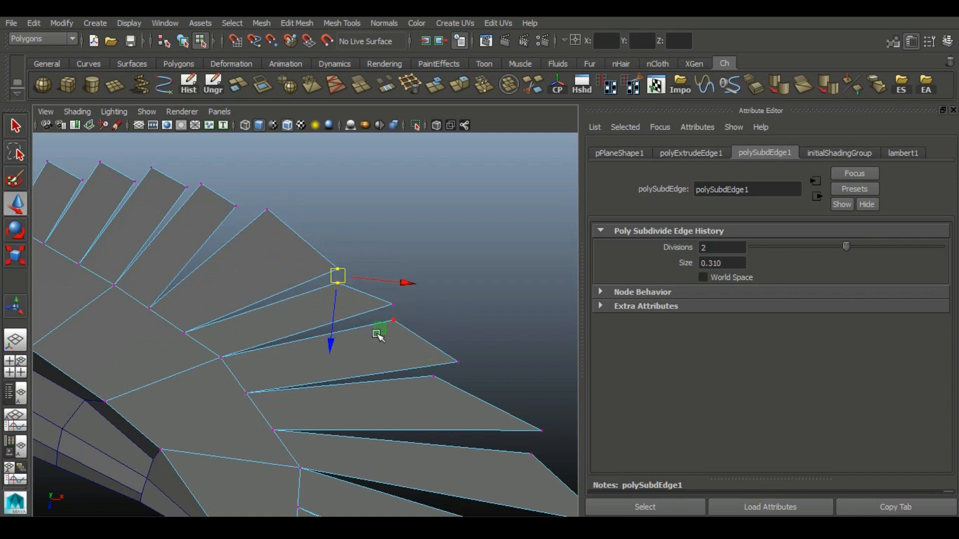
drag(367, 309, 367, 312)
- Move the tip corner vertices of the mid-wing feathers to widen their ends toward the neighbouring feathers
click(267, 209)
drag(309, 258, 314, 278)
alt+middle_drag(259, 246, 385, 307)
click(363, 268)
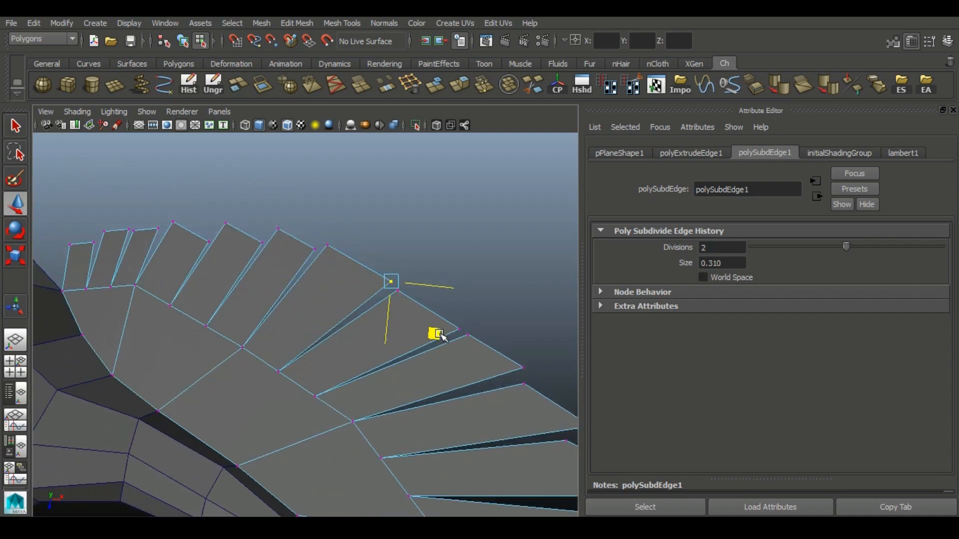
click(262, 242)
middle_drag(307, 295, 318, 273)
drag(222, 259, 223, 260)
drag(253, 295, 263, 273)
- Widen the short inner feathers near the tail by moving their tip corner vertices toward each other
alt+middle_drag(210, 272, 380, 304)
drag(317, 255, 339, 282)
mouse_move(366, 312)
mouse_down()
mouse_move(381, 308)
mouse_move(370, 306)
mouse_up()
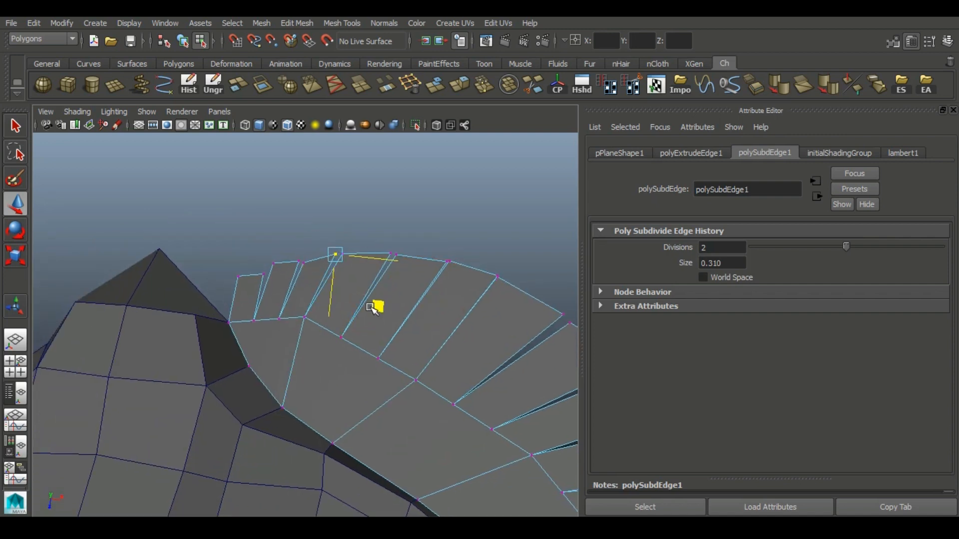
drag(308, 276, 306, 274)
drag(344, 306, 346, 310)
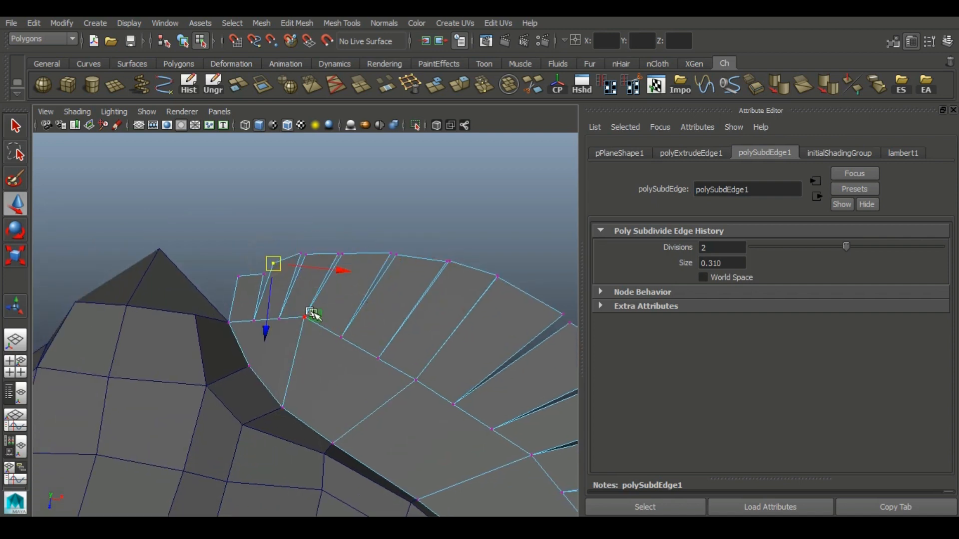
drag(213, 256, 247, 290)
drag(275, 325, 259, 330)
drag(241, 251, 271, 285)
drag(302, 325, 298, 309)
click(324, 275)
- Freeze the feather mesh's transformations and mirror it about the bird's centre line onto the opposite wing
alt+right_drag(324, 276, 222, 253)
alt+drag(497, 364, 223, 364)
key(F8)
click(381, 379)
alt+drag(382, 447, 340, 413)
click(284, 328)
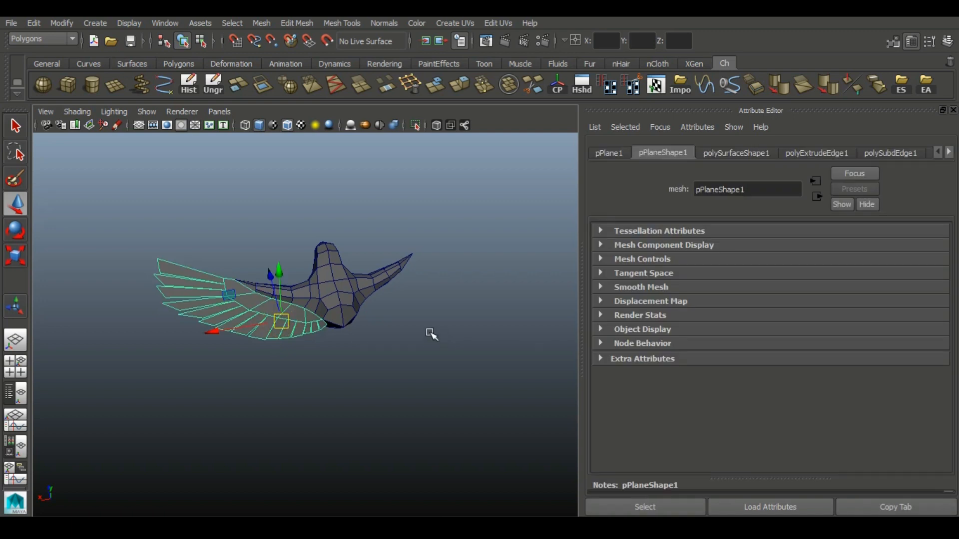
click(54, 23)
click(79, 70)
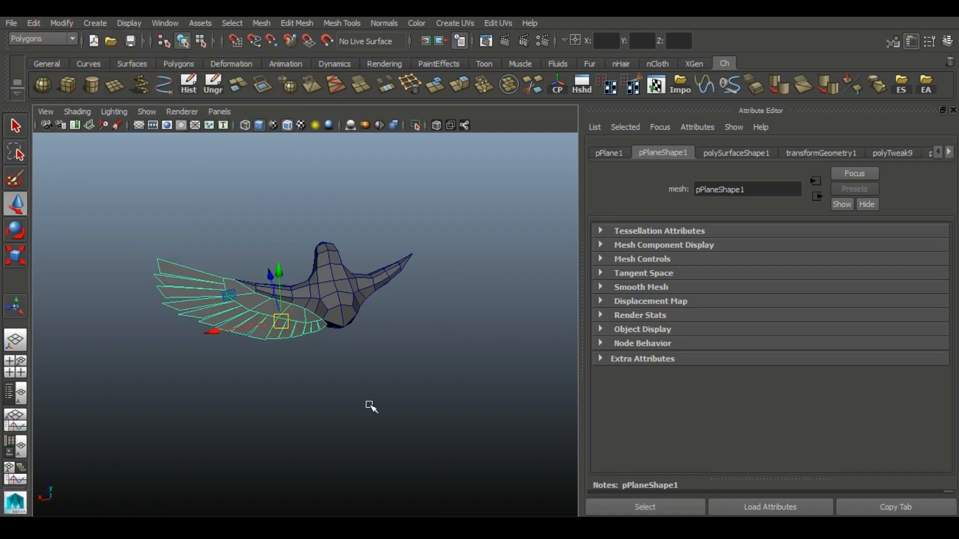
scroll(352, 289, up, 2)
key(Insert)
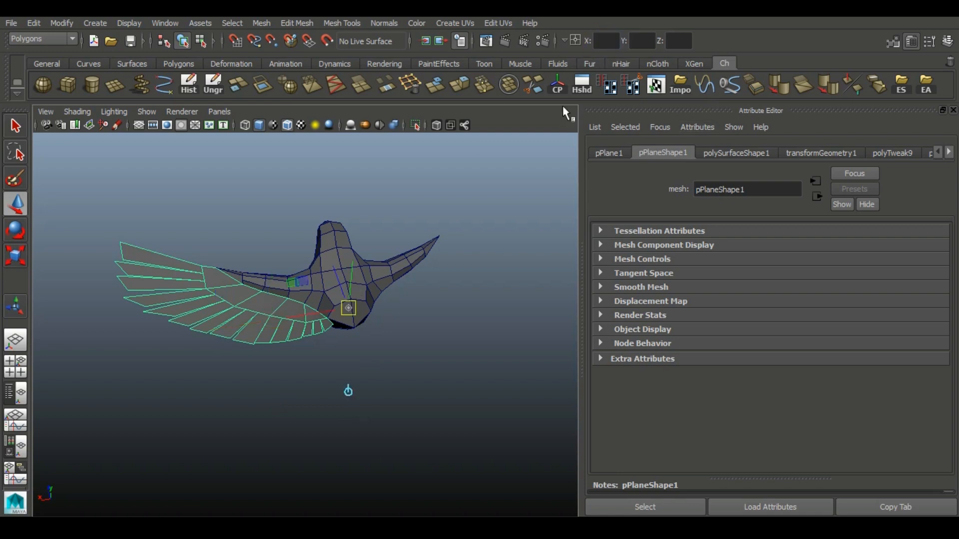
alt+drag(436, 348, 89, 201)
click(368, 398)
- Pull the outermost feather's tip vertex farther outward to give the wing a longer pointed end
click(118, 193)
right_drag(118, 193, 117, 167)
click(111, 198)
click(110, 192)
drag(57, 184, 43, 183)
alt+drag(182, 400, 264, 361)
right_drag(290, 317, 249, 319)
click(241, 324)
drag(171, 319, 154, 320)
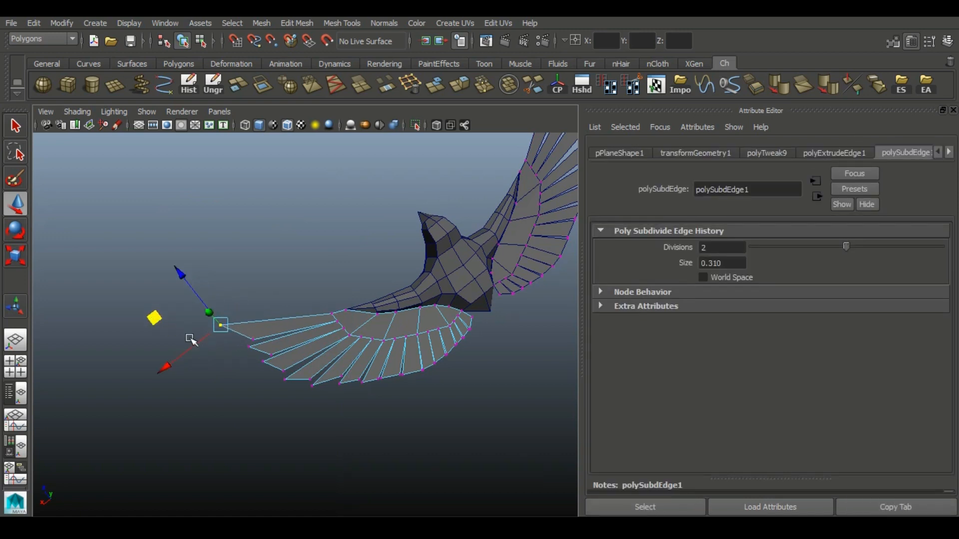
- Connect the vertex between the first and second feather bases to the vertex at the wing's tip
alt+right_drag(312, 233, 426, 273)
click(401, 310)
shift+click(420, 284)
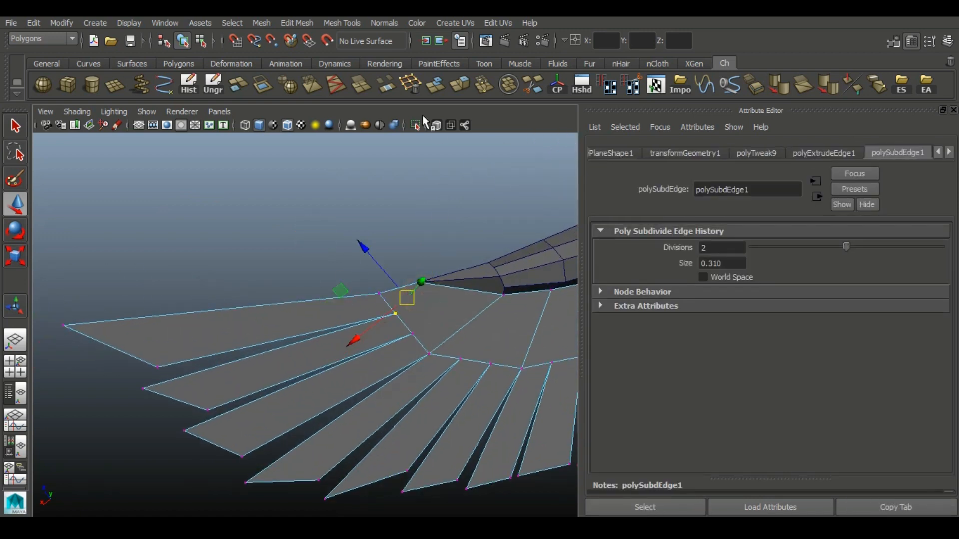
click(336, 85)
- Connect the next two feather-base vertices to the second vertex along the feather mesh's wing-side edge
click(399, 315)
alt+middle_drag(455, 325, 359, 324)
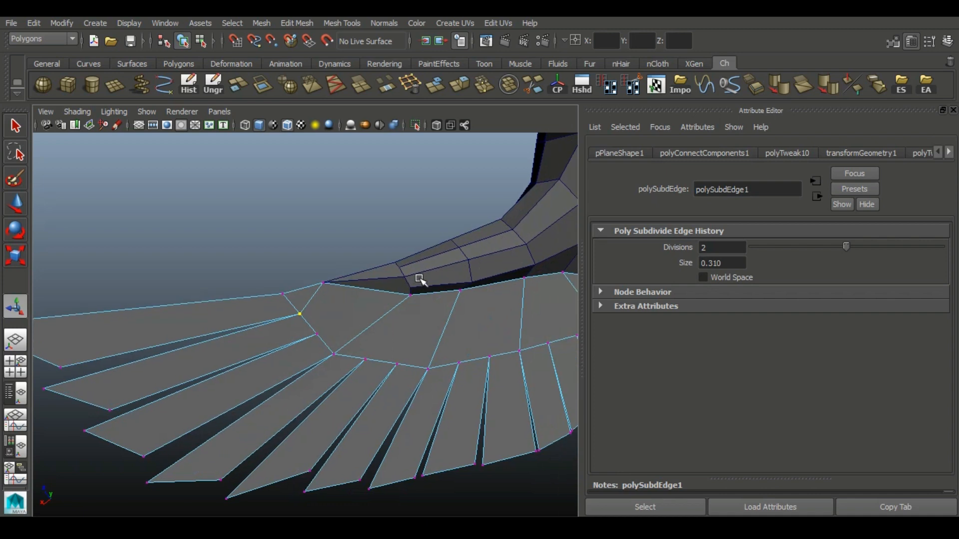
click(308, 316)
shift+click(381, 297)
click(336, 86)
click(325, 330)
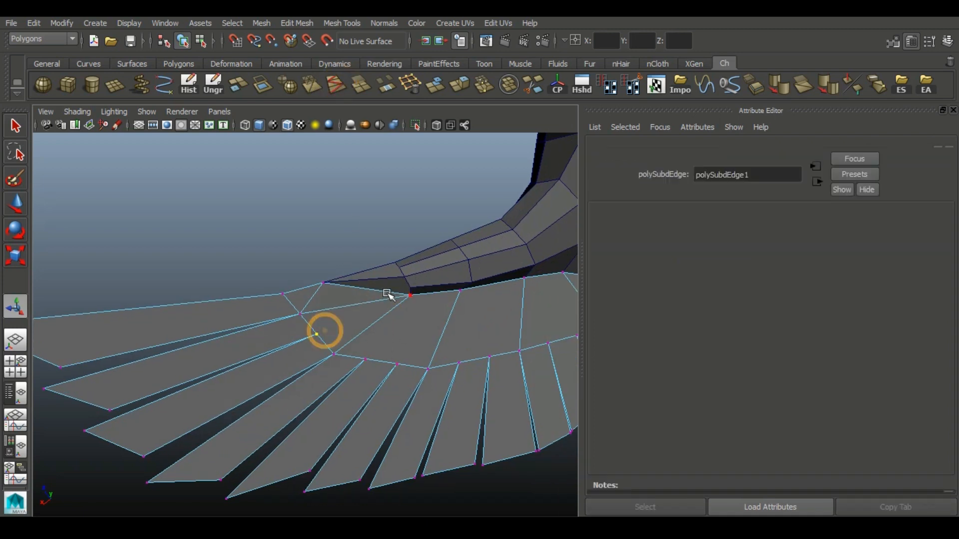
click(325, 331)
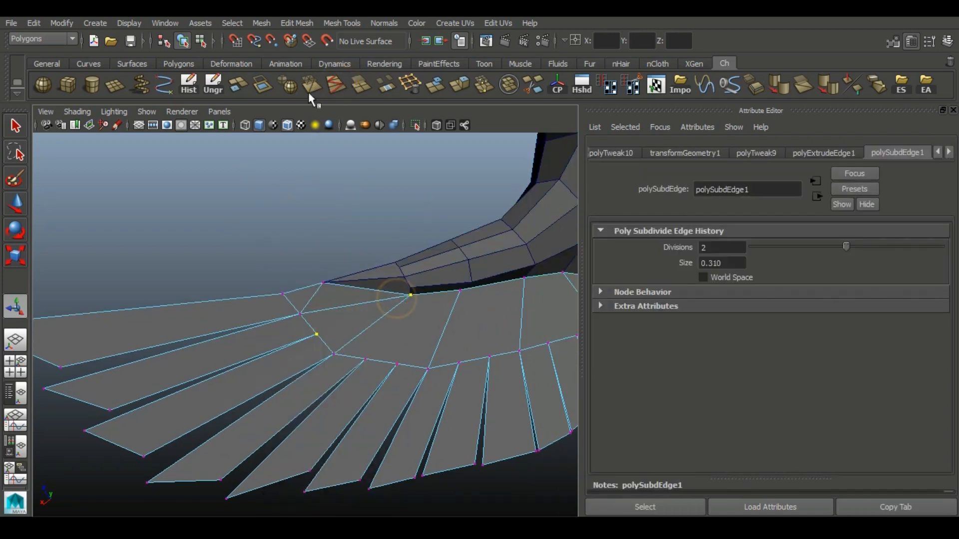
click(336, 86)
- Connect the two feather-base vertices of the adjoining section to the same wing-side vertex
alt+middle_drag(454, 352, 414, 352)
click(358, 357)
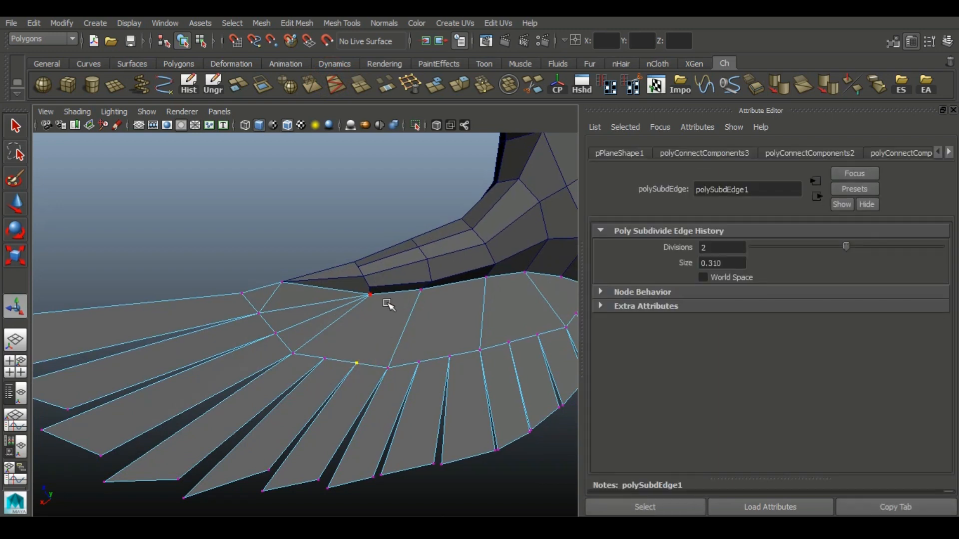
click(372, 298)
click(358, 361)
click(336, 87)
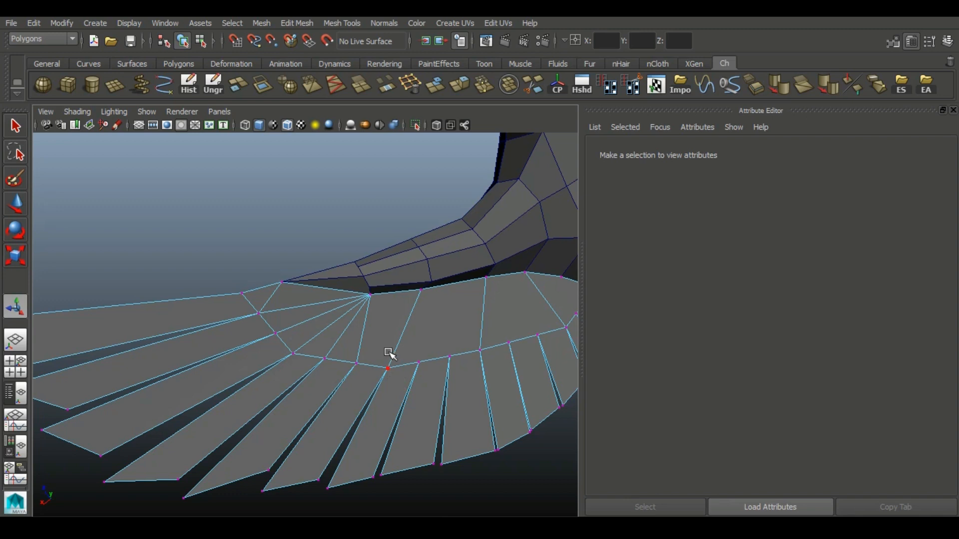
- Connect the base vertices of the innermost feathers to the wing-side vertices near the bird's body
alt+drag(460, 376, 353, 392)
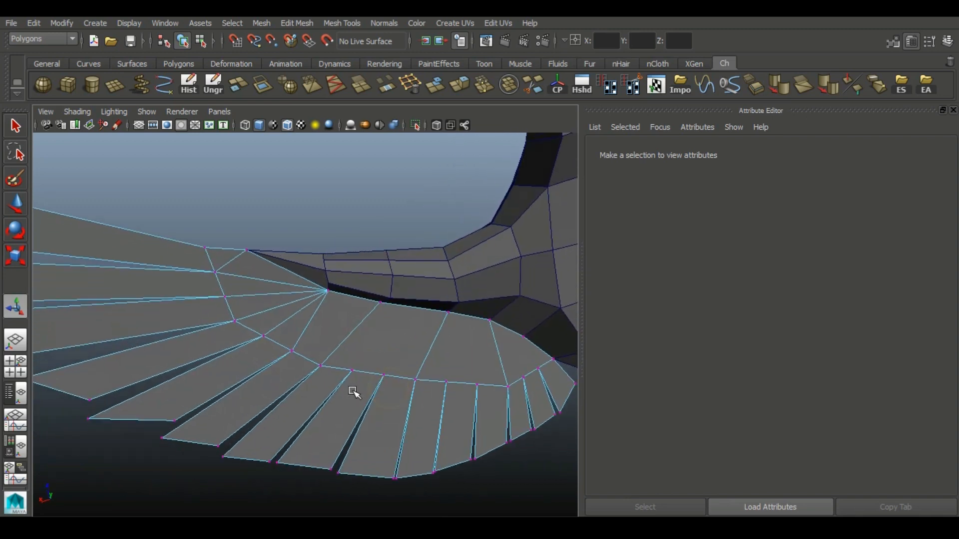
alt+middle_drag(353, 391, 278, 350)
click(462, 347)
shift+click(450, 322)
click(335, 82)
click(447, 357)
shift+click(425, 306)
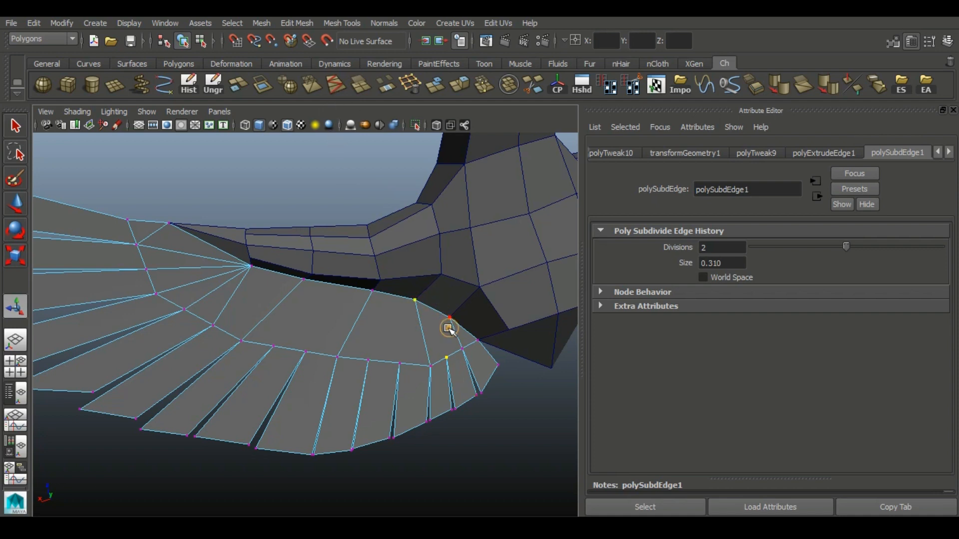
click(338, 86)
- Connect the remaining mid-wing feather-base vertices to the opposite vertices on the wing-side edge
click(369, 359)
shift+click(414, 300)
click(336, 86)
click(304, 348)
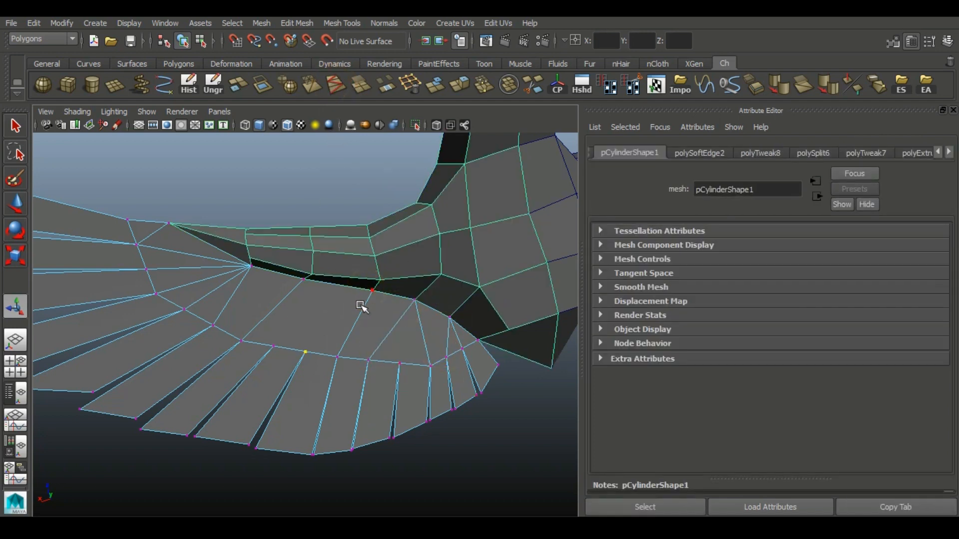
shift+click(361, 302)
click(274, 345)
shift+click(302, 283)
click(331, 84)
- Return to the whole feather mesh and delete its construction history
alt+right_drag(341, 373, 299, 265)
click(330, 358)
click(826, 81)
click(189, 84)
click(356, 430)
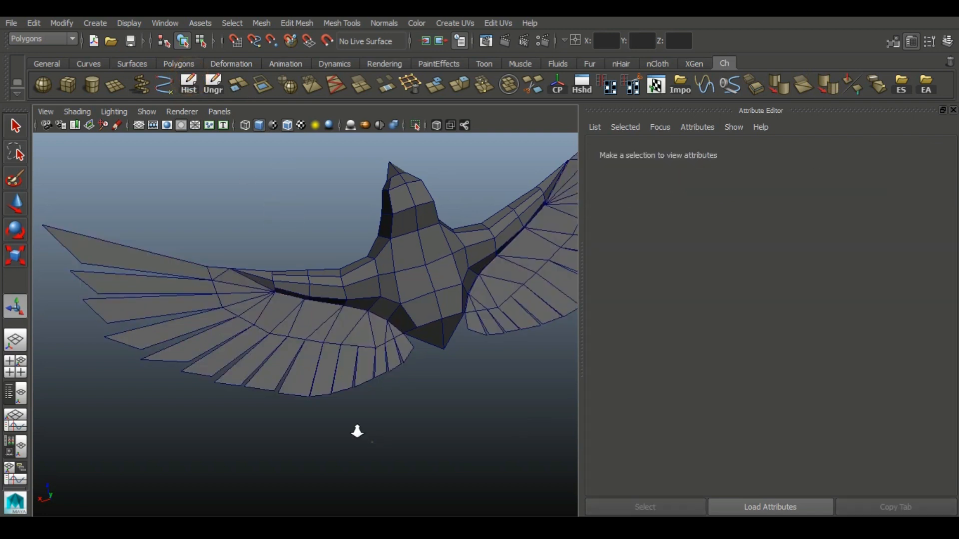
- Select the tip vertices of the outermost wing feathers and pull them slightly outward
alt+right_drag(357, 431, 300, 407)
click(221, 338)
right_drag(227, 221, 106, 213)
drag(100, 214, 155, 312)
shift+click(130, 304)
key(w)
drag(58, 294, 48, 298)
drag(54, 250, 46, 247)
- Move the wider group of outer feather-tip vertices further out and scale them slightly to refine the wing outline
right_drag(162, 304, 86, 182)
drag(62, 211, 162, 331)
drag(63, 304, 42, 307)
alt+right_drag(255, 388, 200, 335)
click(20, 255)
drag(158, 363, 168, 371)
click(18, 205)
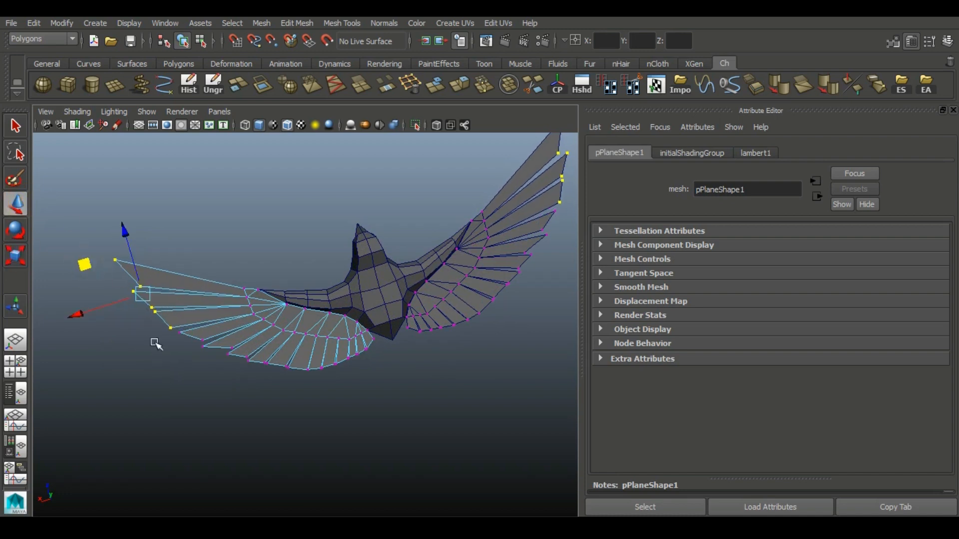
click(204, 339)
click(170, 328)
- Return to whole-object selection and hide the Attribute Editor to enlarge the viewport
right_drag(215, 308, 269, 250)
click(323, 388)
alt+drag(323, 387, 546, 369)
alt+drag(338, 412, 0, 121)
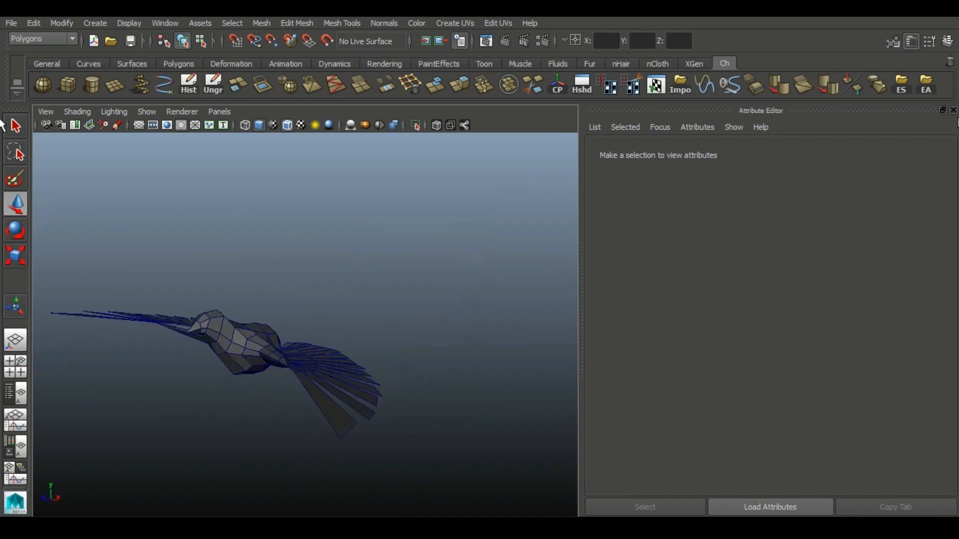
key(ctrl+a)
alt+drag(582, 349, 563, 394)
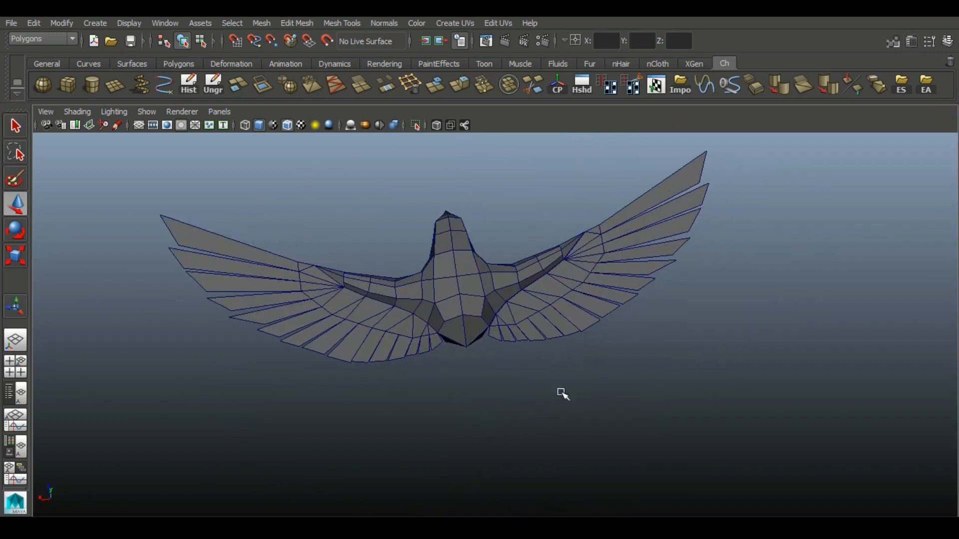
- Select an edge on the bird's body and lower it slightly to refine the profile
alt+drag(313, 408, 422, 352)
alt+middle_drag(294, 349, 385, 375)
alt+right_drag(385, 375, 582, 451)
alt+drag(429, 384, 501, 320)
click(501, 318)
right_drag(499, 312, 488, 186)
click(470, 334)
alt+drag(426, 364, 535, 342)
alt+drag(646, 357, 290, 365)
alt+middle_drag(576, 366, 709, 306)
alt+right_drag(380, 245, 466, 233)
mouse_move(449, 246)
mouse_down()
mouse_move(426, 263)
mouse_move(447, 255)
mouse_up()
alt+drag(498, 284, 552, 279)
- Reposition several further edges on the bird's body to smooth its contour
click(651, 275)
drag(505, 206, 502, 233)
click(630, 203)
drag(563, 205, 534, 205)
click(770, 202)
drag(717, 152, 698, 146)
alt+drag(537, 323, 681, 331)
click(702, 286)
alt+drag(718, 292, 794, 290)
drag(792, 224, 780, 213)
mouse_move(771, 332)
alt+mouse_down()
mouse_move(679, 324)
mouse_move(773, 327)
alt+mouse_up()
drag(796, 256, 803, 257)
- Lower a body vertex slightly and reposition the lower vertices at the beak's base
alt+drag(779, 294, 727, 283)
right_drag(725, 280, 693, 275)
click(715, 252)
drag(715, 169, 716, 179)
alt+drag(765, 260, 722, 271)
alt+drag(715, 323, 713, 436)
alt+drag(712, 433, 559, 330)
drag(487, 254, 470, 318)
drag(386, 241, 398, 224)
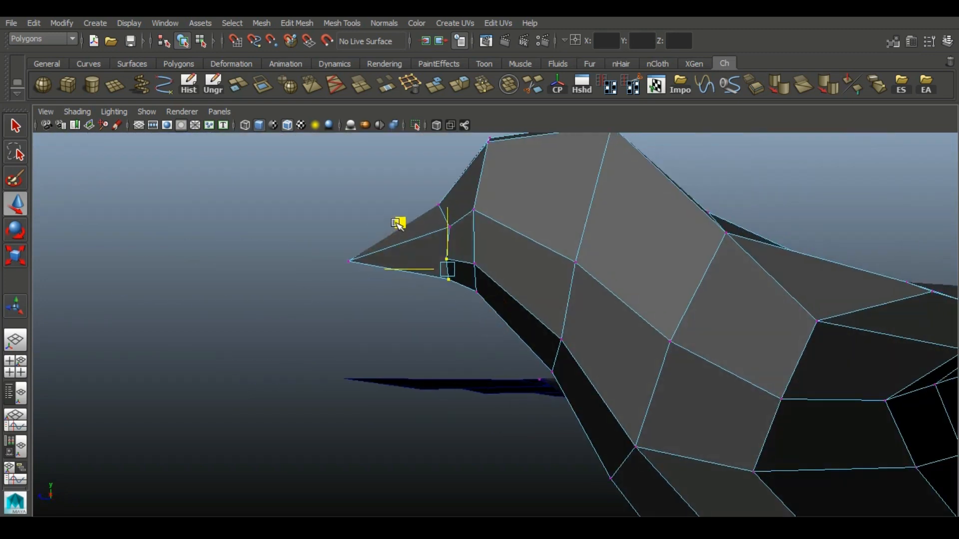
right_drag(507, 224, 559, 196)
- Select the vertices around the beak's tip and base and split the beak faces between them
alt+right_drag(669, 248, 578, 249)
alt+drag(580, 249, 747, 250)
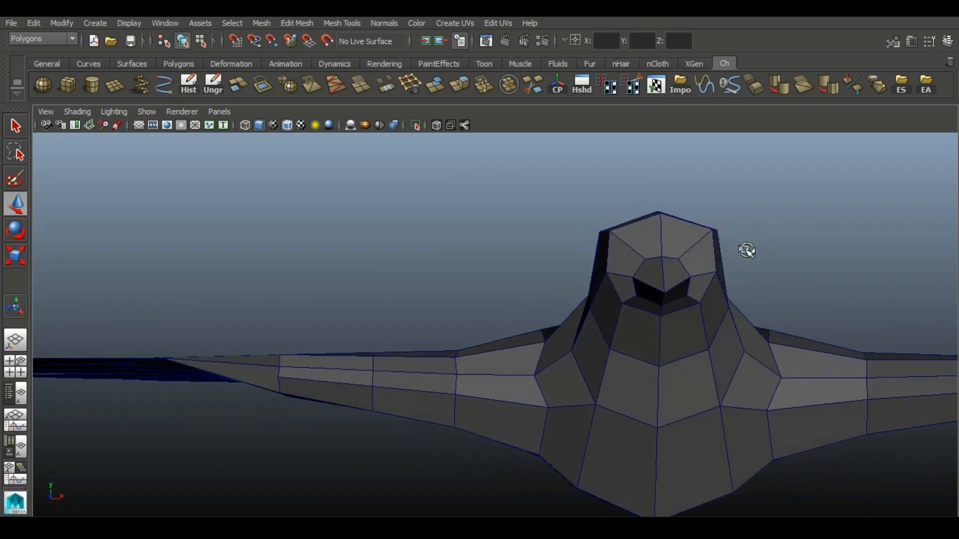
alt+right_drag(718, 252, 683, 209)
alt+drag(674, 280, 522, 290)
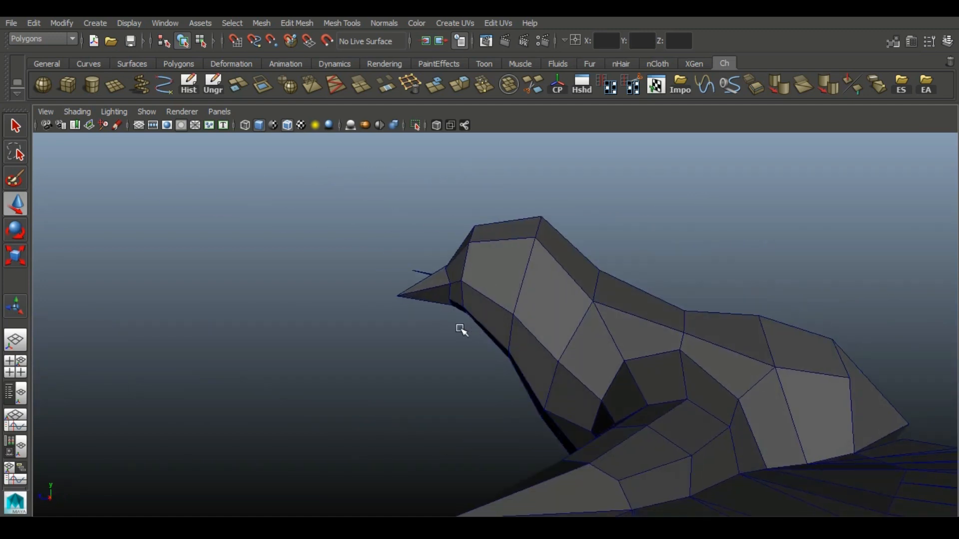
alt+drag(462, 328, 547, 265)
right_drag(546, 265, 494, 246)
click(524, 281)
alt+drag(581, 273, 561, 270)
drag(553, 254, 541, 279)
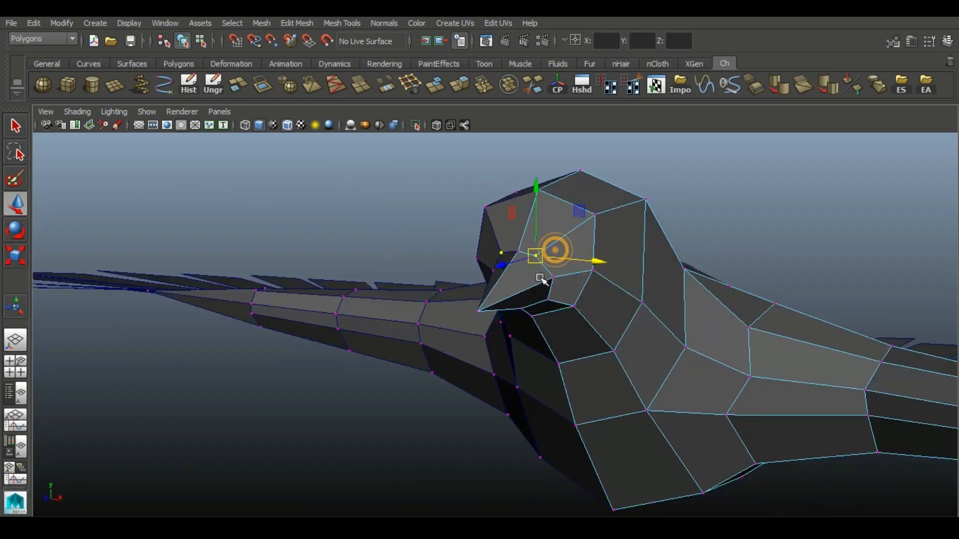
shift+click(496, 306)
shift+click(542, 298)
click(337, 84)
- Return to whole-object selection and turn off the wireframe overlay on the shaded models
right_drag(565, 240, 617, 211)
alt+right_drag(671, 251, 570, 251)
click(287, 123)
click(682, 476)
alt+right_drag(740, 464, 614, 424)
mouse_move(615, 424)
alt+mouse_down()
mouse_move(657, 392)
mouse_move(661, 409)
alt+mouse_up()
alt+right_drag(489, 285, 574, 269)
- Delete the edge running from the top side of the beak's base to the outer brow corner of the head
click(573, 268)
alt+middle_drag(572, 269, 501, 283)
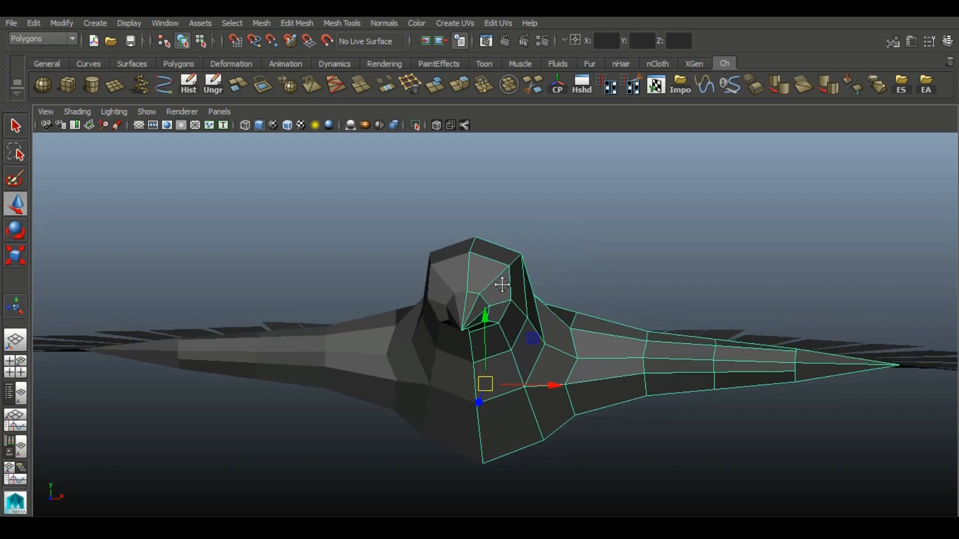
alt+right_drag(501, 282, 522, 310)
alt+drag(522, 310, 492, 320)
right_drag(469, 216, 407, 223)
click(440, 285)
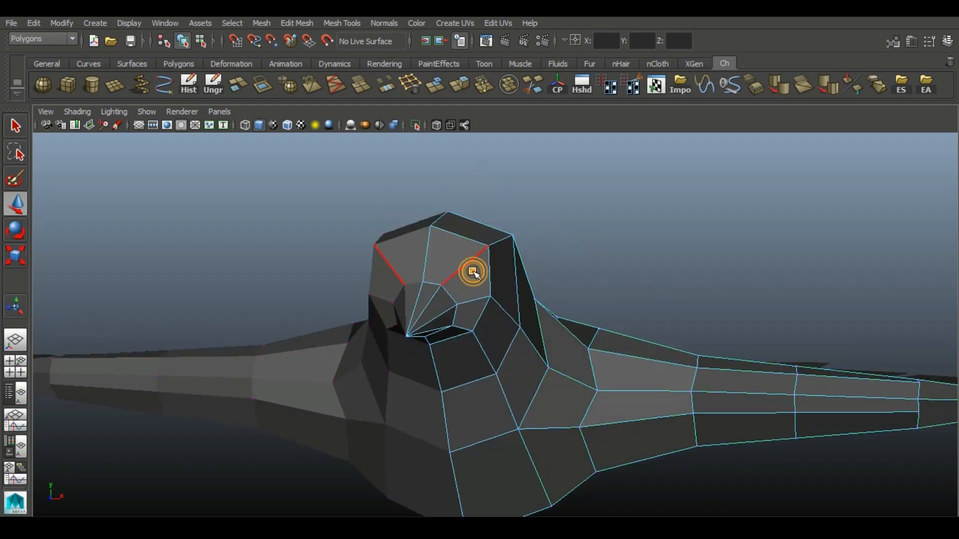
click(473, 271)
key(Delete)
- Connect the side vertex of the beak's base to the outer brow vertex with a new edge
right_drag(471, 278, 419, 281)
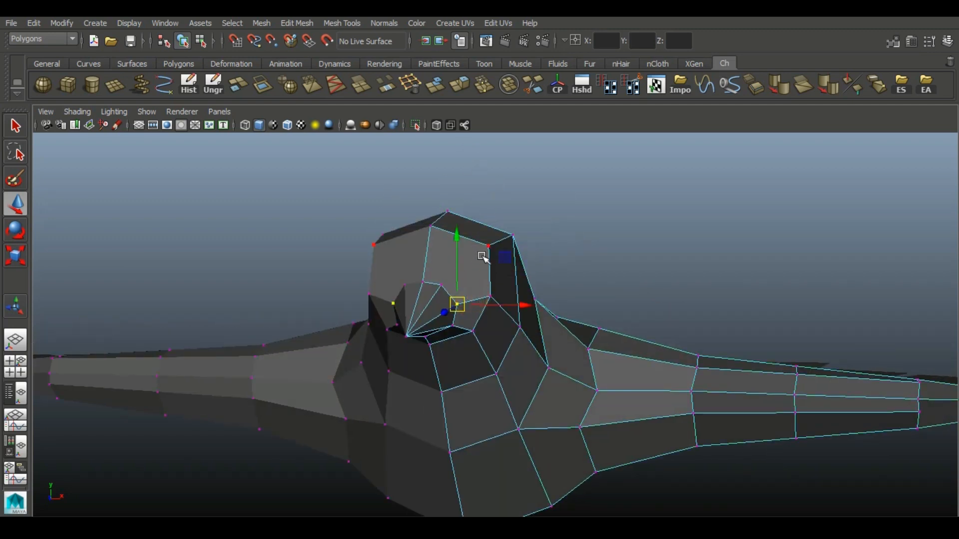
mouse_move(568, 277)
alt+mouse_down()
mouse_move(439, 327)
mouse_move(580, 281)
alt+mouse_up()
alt+drag(496, 223, 416, 307)
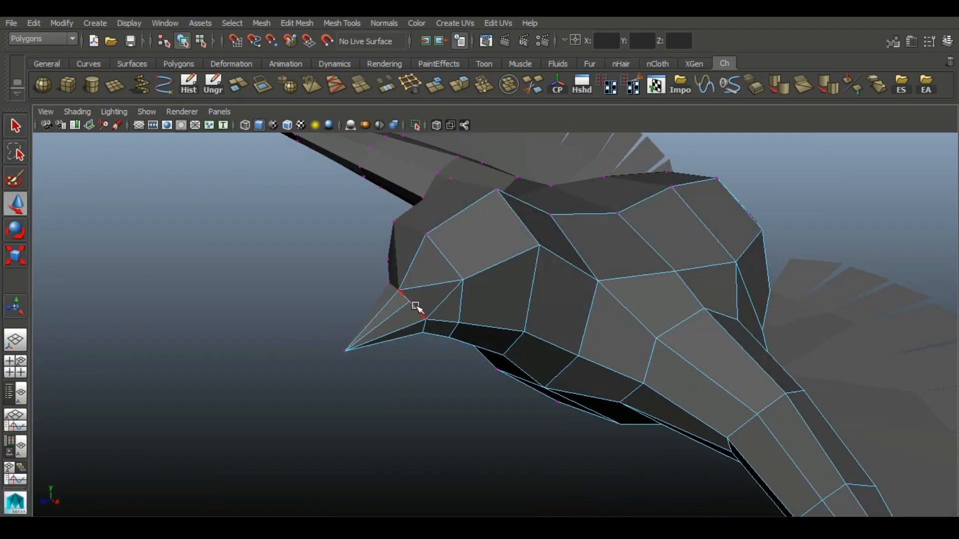
click(409, 92)
alt+drag(474, 287, 475, 319)
right_drag(464, 216, 572, 139)
- Insert a lengthwise edge through the rear end of the bird's body
alt+drag(629, 260, 465, 397)
click(464, 402)
alt+middle_drag(509, 484, 523, 424)
alt+drag(530, 430, 543, 415)
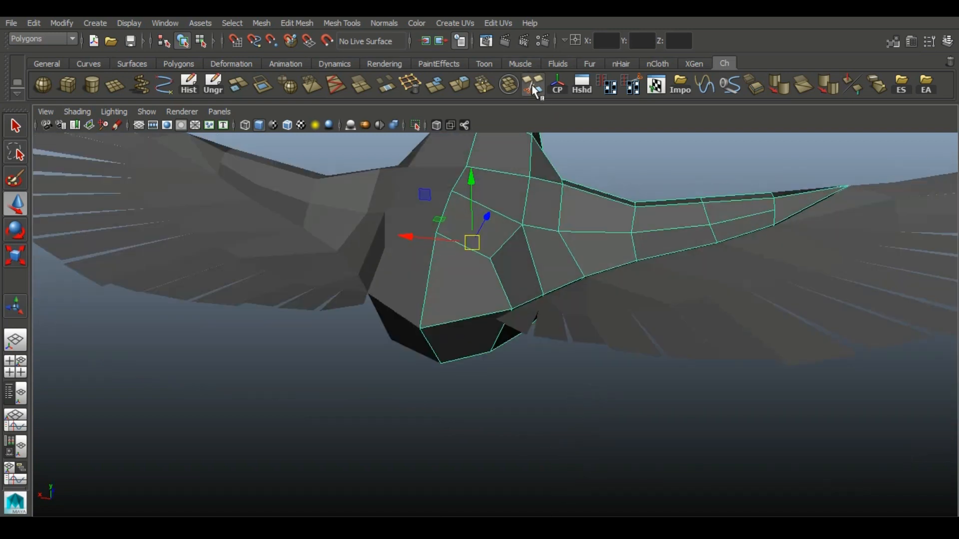
click(534, 88)
alt+drag(636, 395, 639, 341)
alt+drag(407, 278, 356, 391)
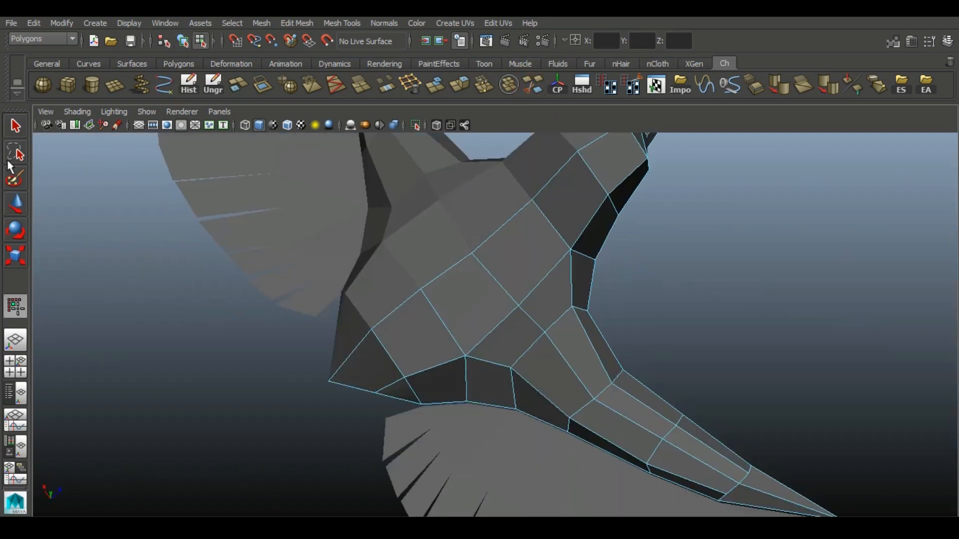
- Scale the rear end of the body and select the new vertex on its rear edge for moving
key(w)
alt+middle_drag(414, 402, 468, 362)
click(19, 253)
drag(349, 385, 389, 359)
alt+drag(446, 428, 501, 302)
right_drag(501, 302, 462, 303)
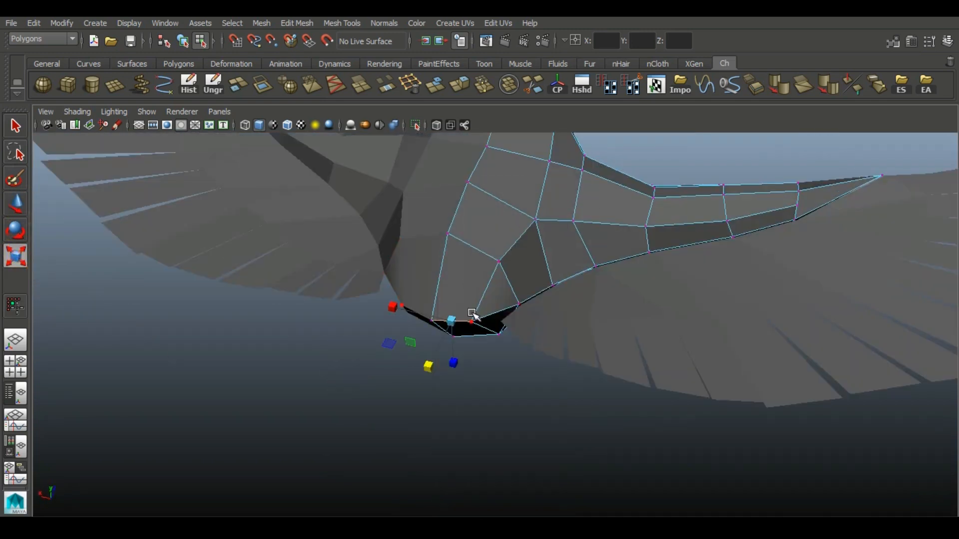
click(470, 322)
click(19, 205)
alt+drag(271, 265, 309, 300)
alt+drag(545, 346, 518, 332)
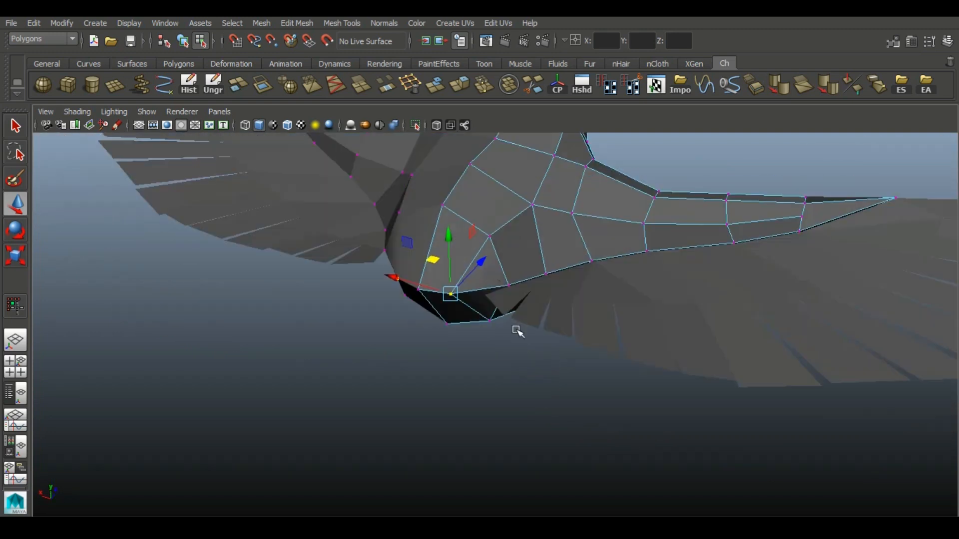
- Insert an edge loop across the rear end of the body and scale it to round the form
click(529, 88)
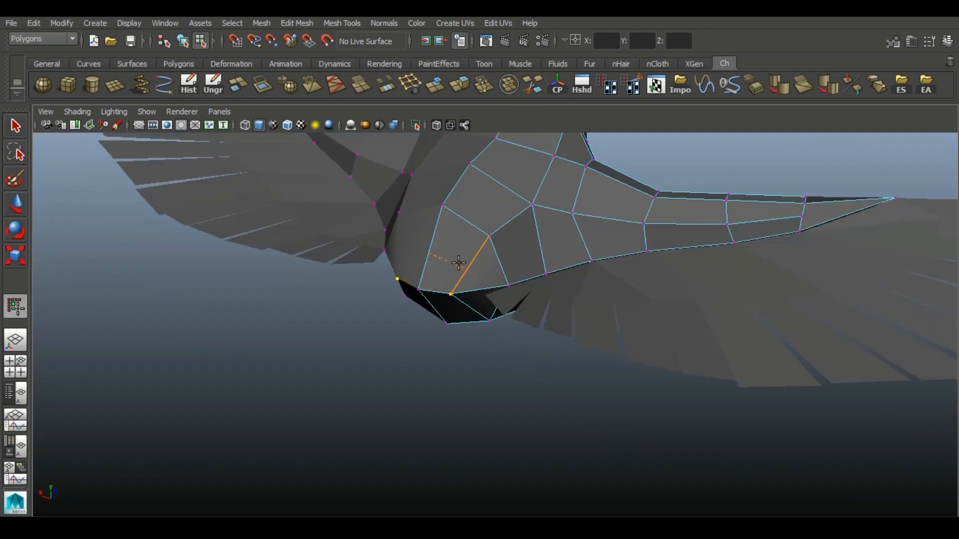
click(18, 205)
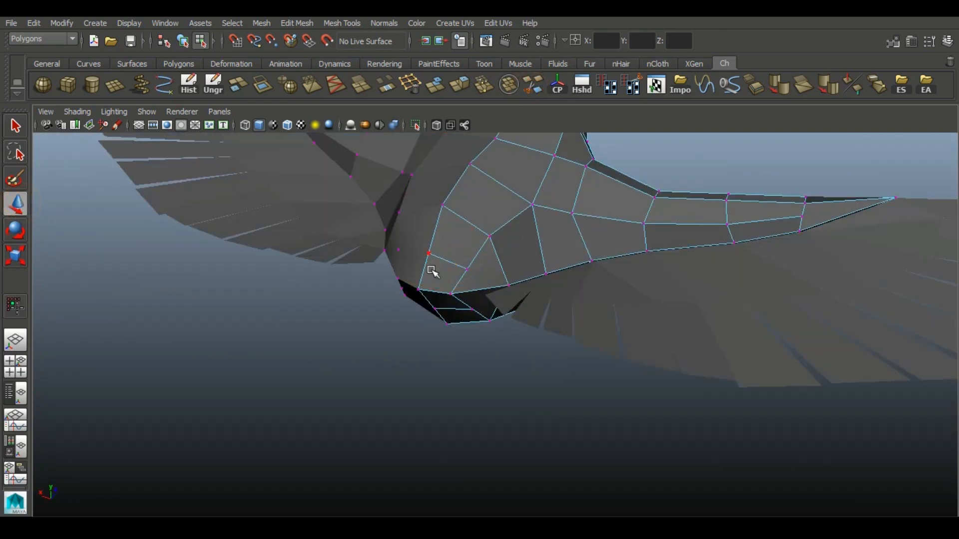
click(14, 254)
drag(439, 312, 441, 310)
alt+drag(540, 313, 382, 344)
click(18, 202)
alt+drag(515, 268, 619, 190)
- Move the outer vertex at the body's rear tip inward toward the centre line
right_drag(511, 216, 417, 178)
click(491, 290)
alt+drag(491, 294, 481, 341)
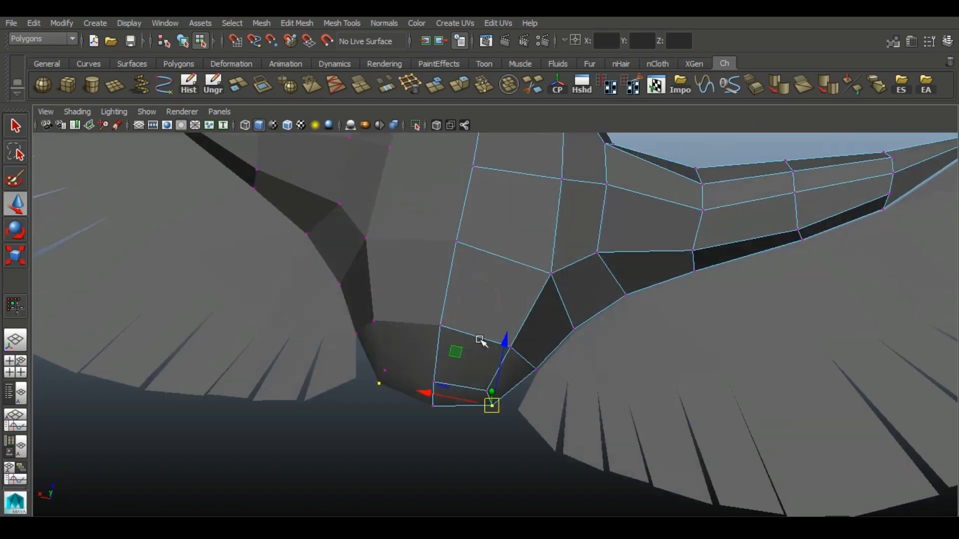
drag(492, 406, 458, 402)
click(674, 415)
alt+drag(674, 415, 479, 321)
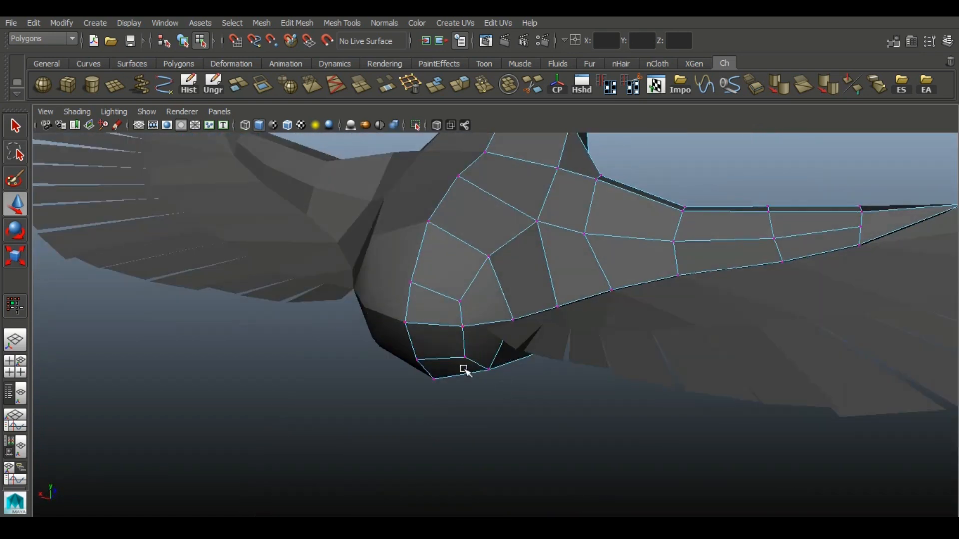
- Draw a long, narrow polygon plane directly behind the bird's body in the top view for a tail feather
click(69, 85)
alt+drag(634, 406, 487, 394)
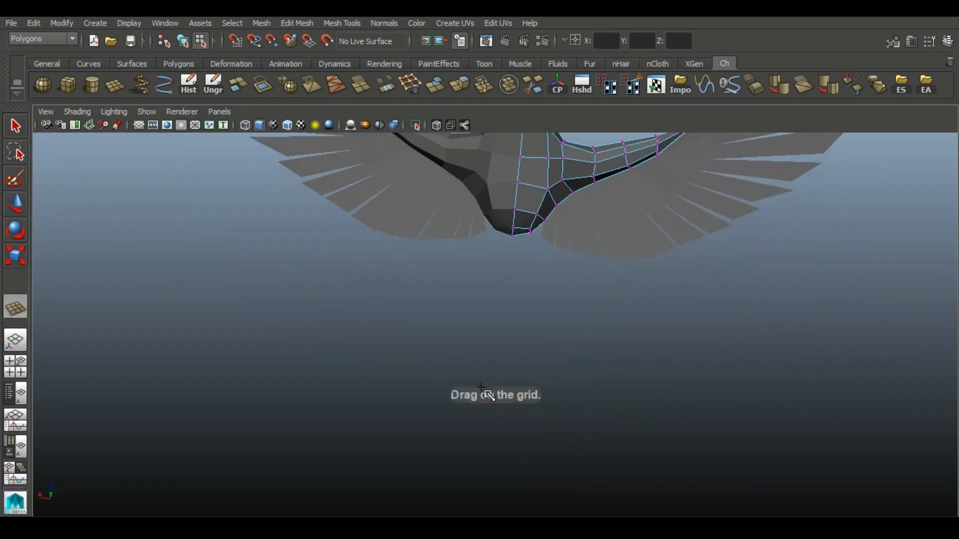
key(space)
key(space)
alt+right_drag(443, 250, 382, 168)
alt+middle_drag(464, 256, 365, 415)
alt+right_drag(521, 315, 427, 193)
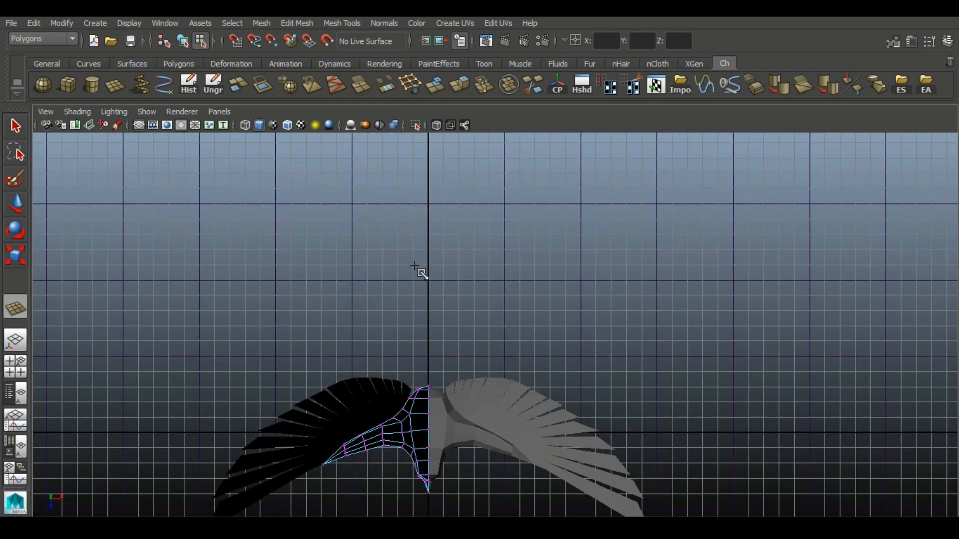
drag(420, 250, 439, 385)
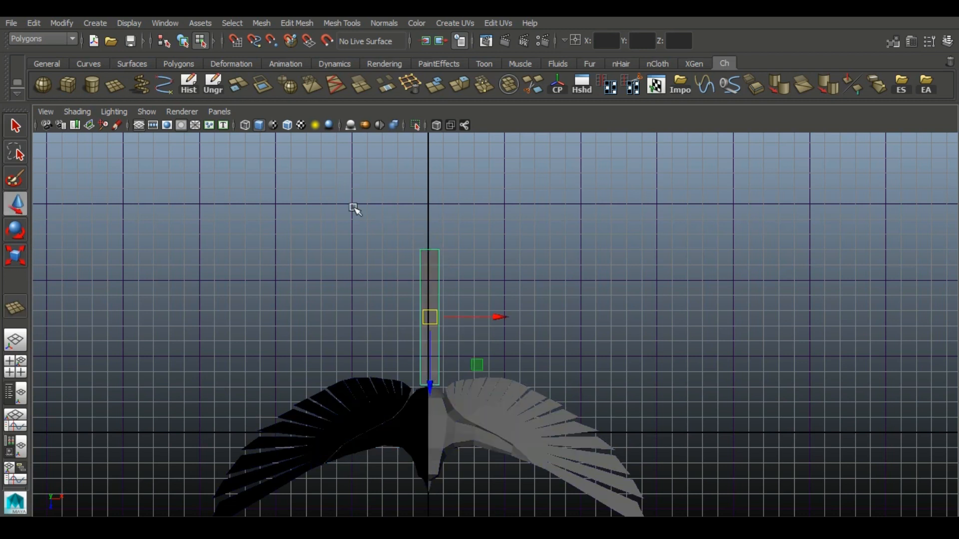
- Set the plane's X position to 0 and align its inner-side vertices to X 0
alt+right_drag(355, 209, 445, 272)
text(0)
key(Return)
alt+middle_drag(438, 349, 494, 362)
right_drag(423, 225, 372, 222)
drag(359, 161, 412, 502)
click(607, 42)
text(0)
key(Return)
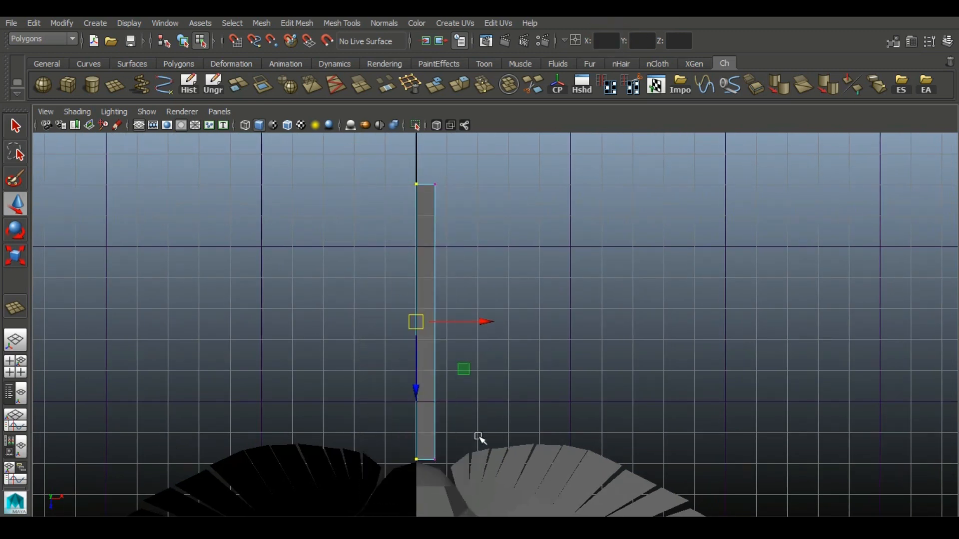
- Slant the feather's far end by shifting its outer vertex toward the body, and taper its base by moving the outer vertex inward
click(433, 187)
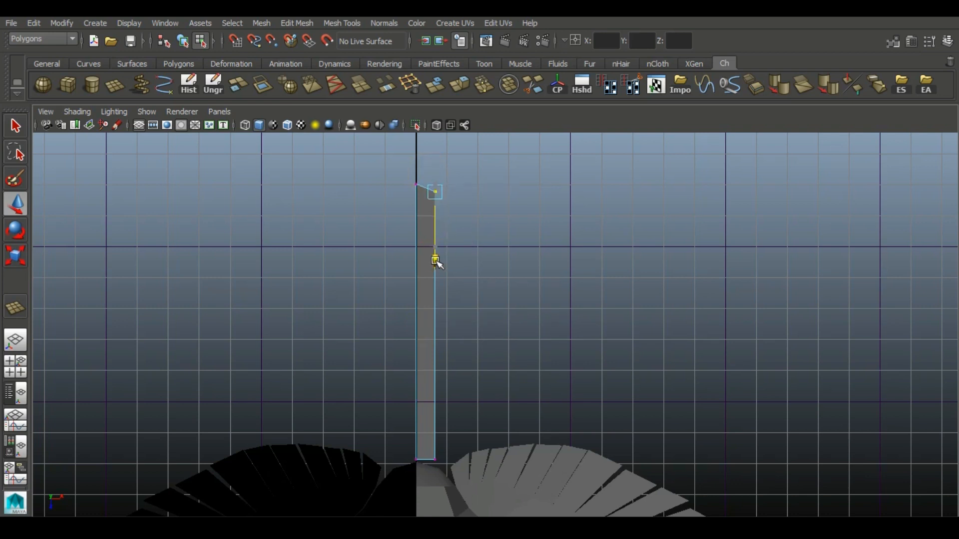
click(428, 458)
drag(504, 460, 497, 462)
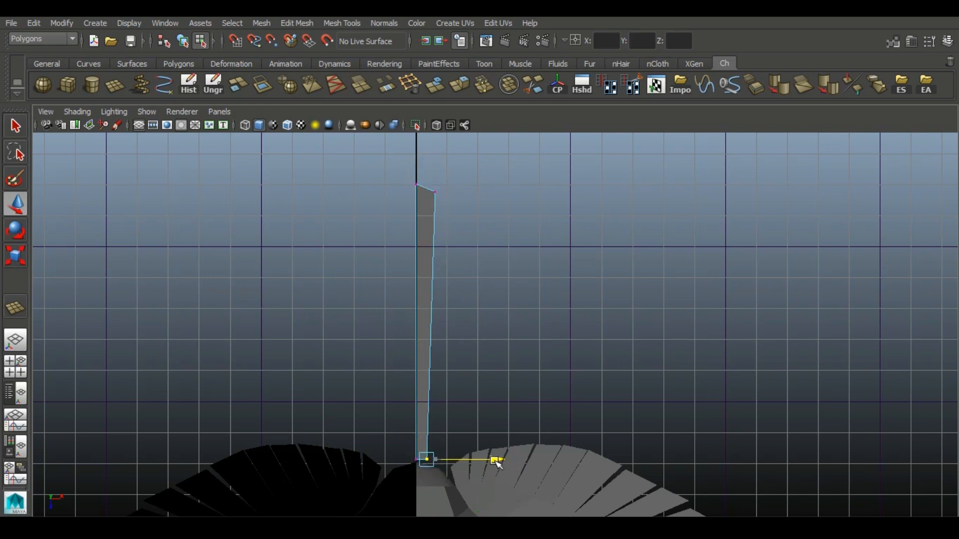
right_drag(426, 192, 453, 175)
- Snap the tail feather's pivot to its inner base corner
click(420, 256)
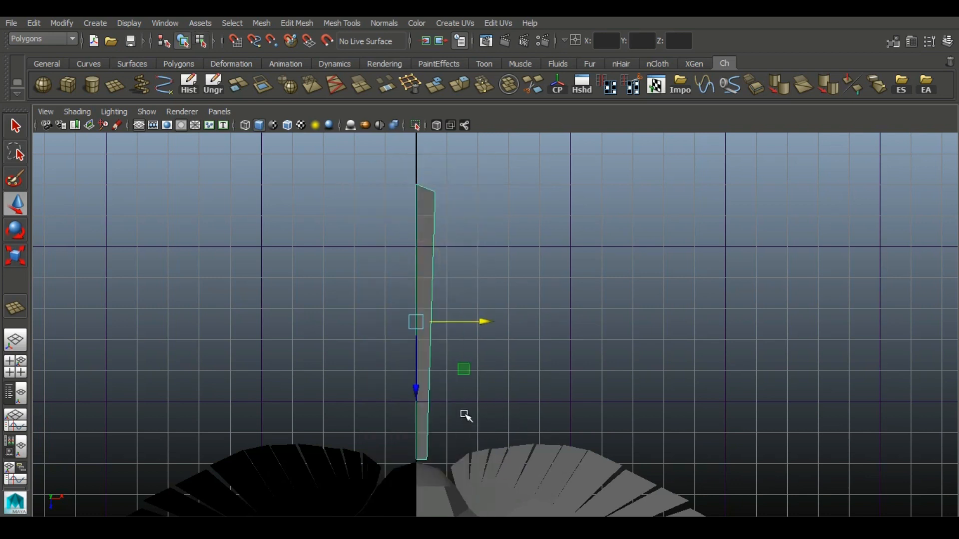
alt+middle_drag(462, 398, 474, 329)
alt+right_drag(473, 320, 475, 398)
drag(420, 284, 443, 438)
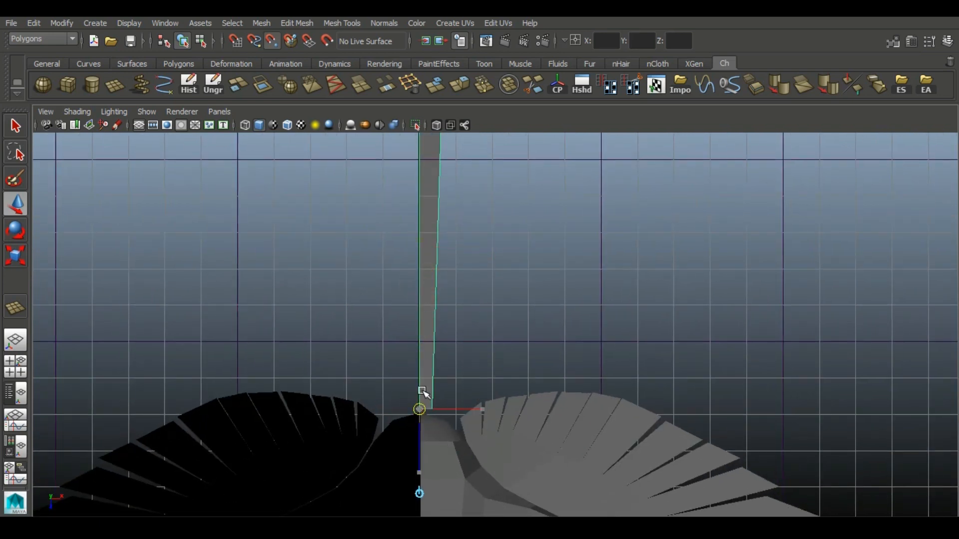
alt+middle_drag(472, 324, 471, 418)
- Show the Channel Box and set the duplicated tail feather's Rotate Y to -3
click(947, 41)
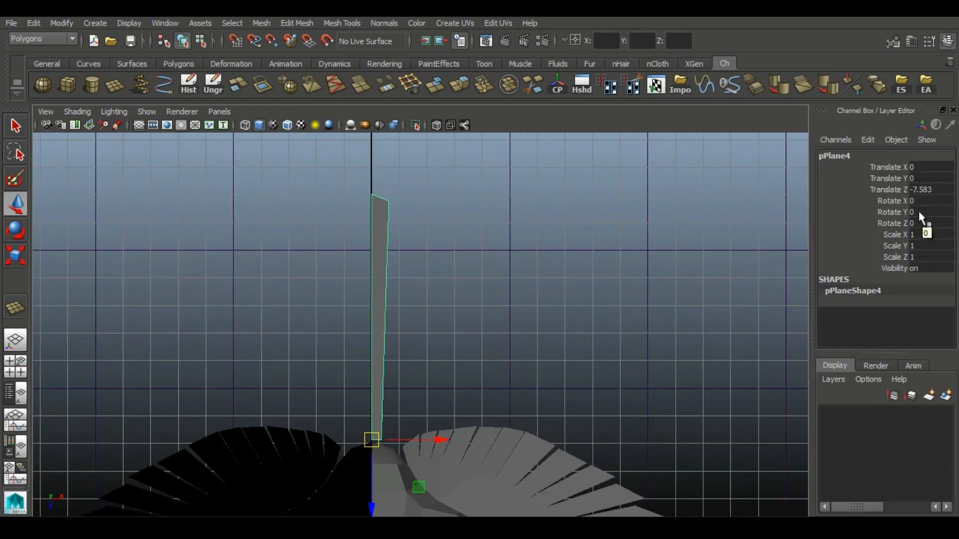
click(920, 211)
text(-3)
key(Return)
- Scale the duplicated tail feather uniformly to 0.948 and move it sideways to Translate X 0.178
click(19, 254)
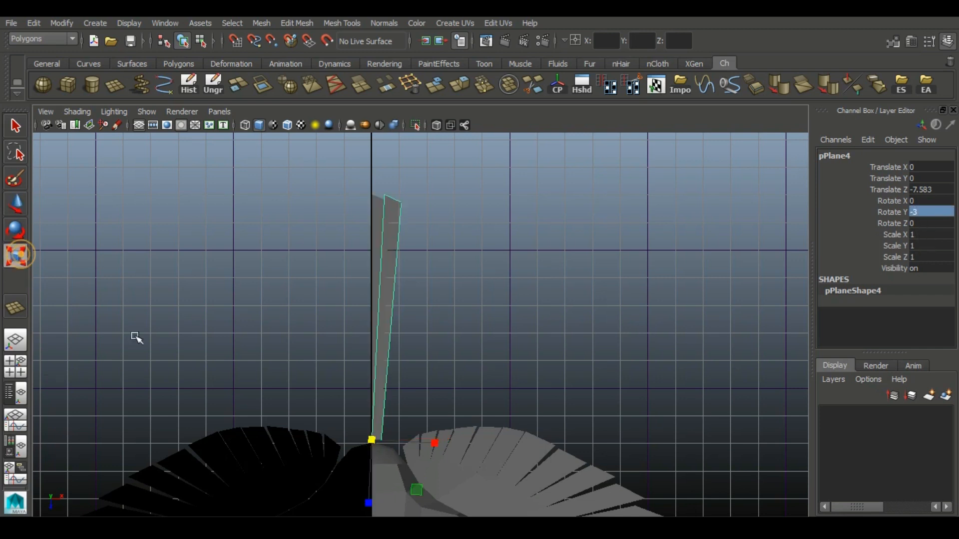
drag(371, 439, 361, 441)
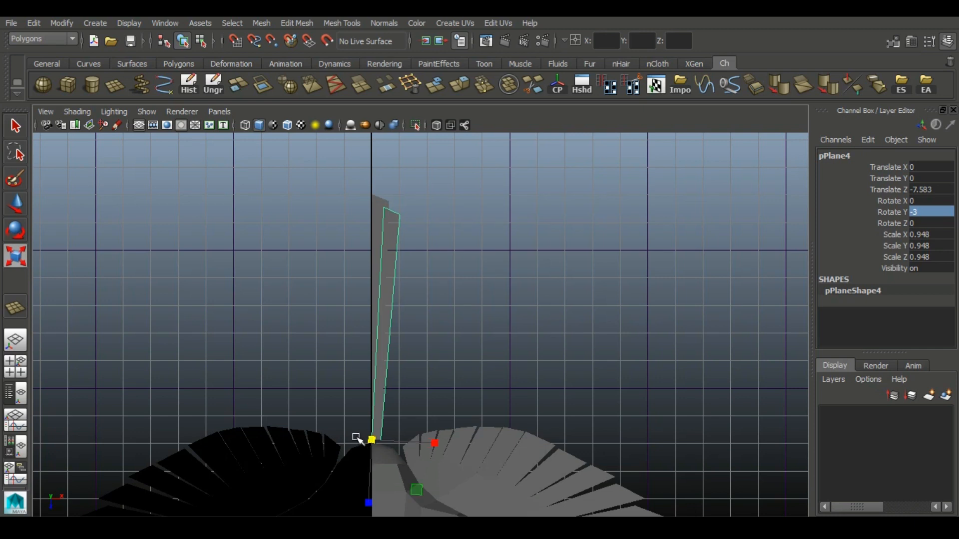
click(15, 207)
drag(436, 441, 446, 441)
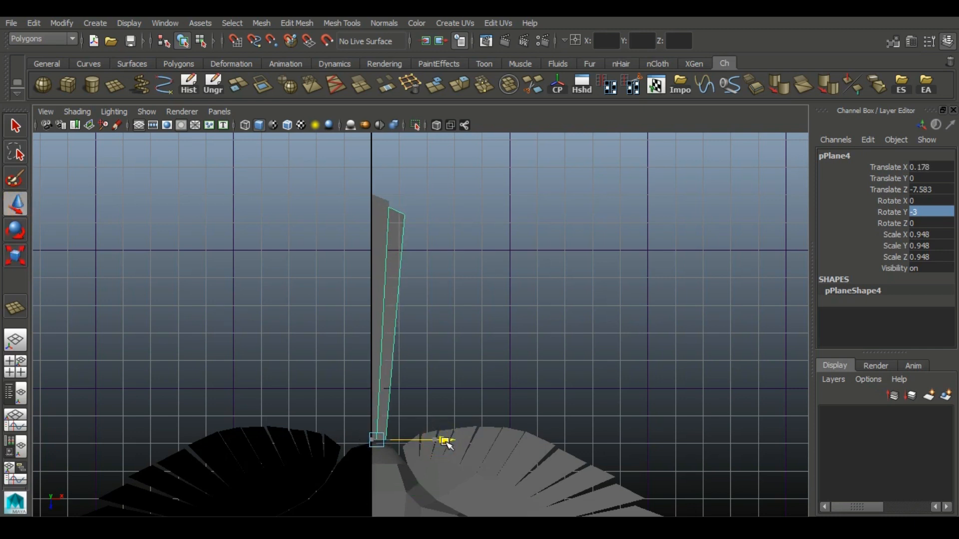
- Duplicate the tail feather six more times with the same transform offset to build half of the tail fan
key(shift+d)
key(shift+d)
key(shift+d)
key(shift+d)
key(shift+d)
key(shift+d)
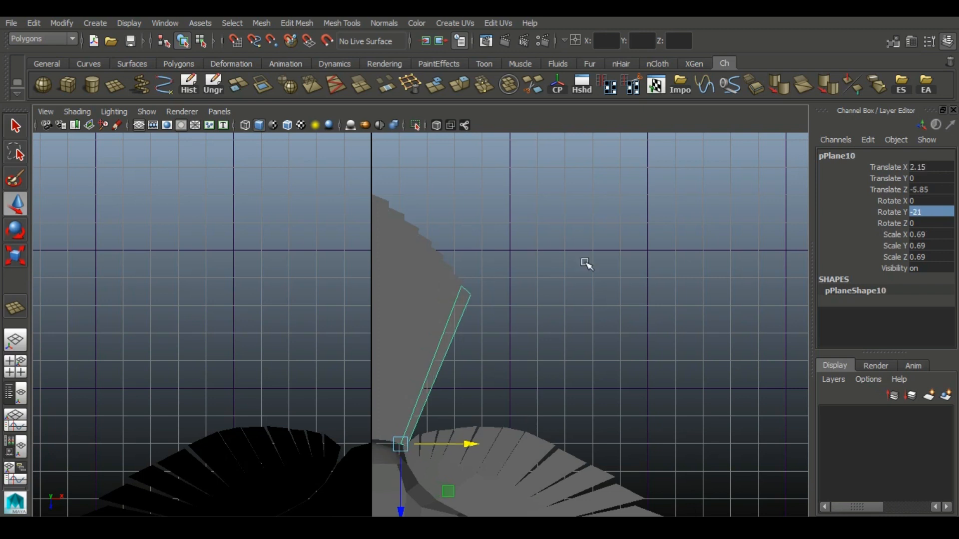
key(space)
key(space)
alt+drag(411, 319, 550, 315)
alt+middle_drag(488, 295, 458, 285)
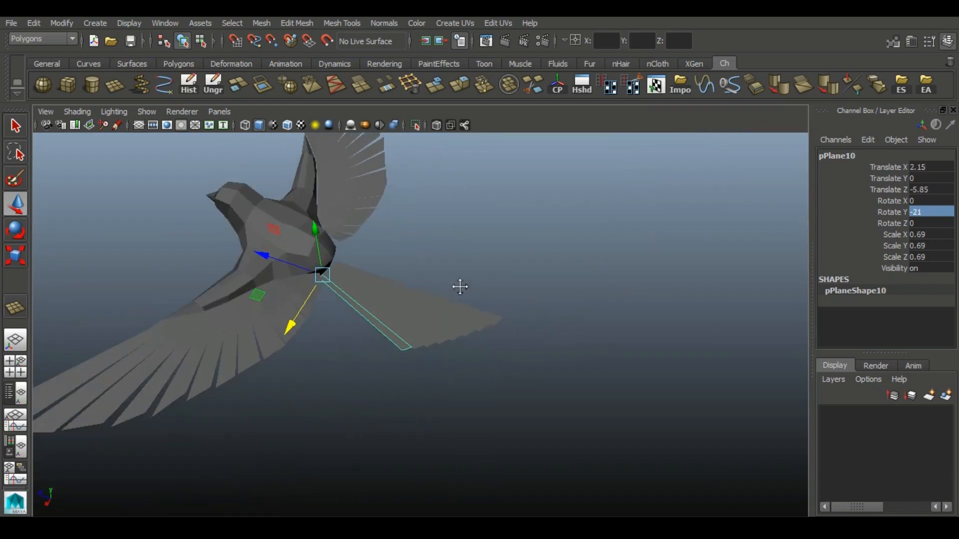
- Rotate and shift the tip vertices of the outermost tail feather to reshape its end
alt+right_drag(427, 318, 589, 505)
alt+drag(427, 319, 428, 350)
alt+middle_drag(250, 246, 460, 423)
alt+drag(460, 423, 533, 430)
alt+right_drag(533, 430, 500, 333)
alt+middle_drag(499, 333, 377, 178)
alt+right_drag(377, 178, 387, 250)
right_drag(309, 301, 267, 299)
drag(259, 265, 319, 338)
drag(245, 241, 321, 319)
click(18, 252)
click(19, 234)
drag(351, 352, 332, 361)
alt+drag(426, 245, 418, 293)
click(21, 198)
drag(228, 423, 211, 396)
- Widen the tip of the innermost tail feather by adjusting its end vertices
click(313, 431)
right_drag(313, 432, 292, 431)
alt+middle_drag(723, 473, 593, 378)
click(422, 392)
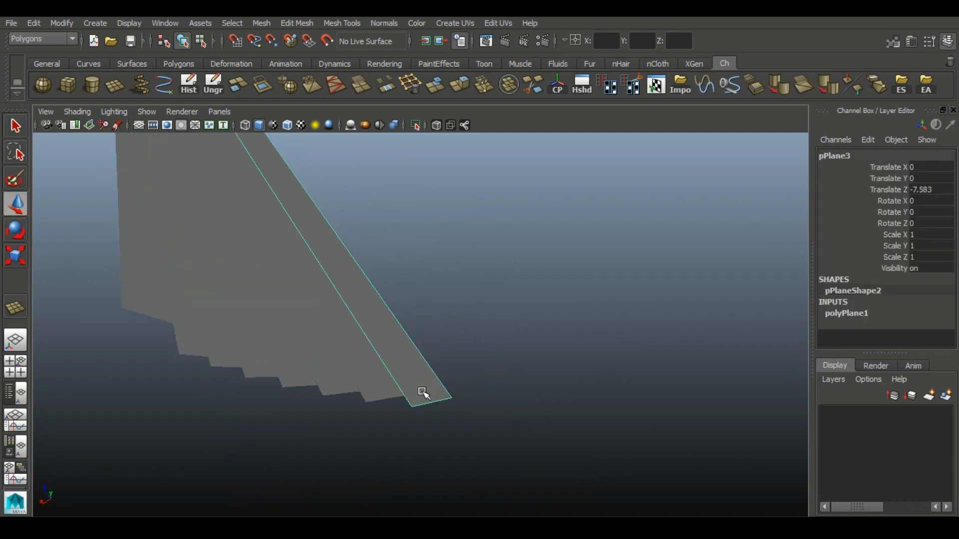
right_drag(422, 393, 406, 390)
mouse_move(346, 395)
mouse_down()
mouse_move(336, 407)
mouse_move(327, 396)
mouse_up()
- Scale the tip vertices of the second tail feather from the centre to make its end wider
click(368, 392)
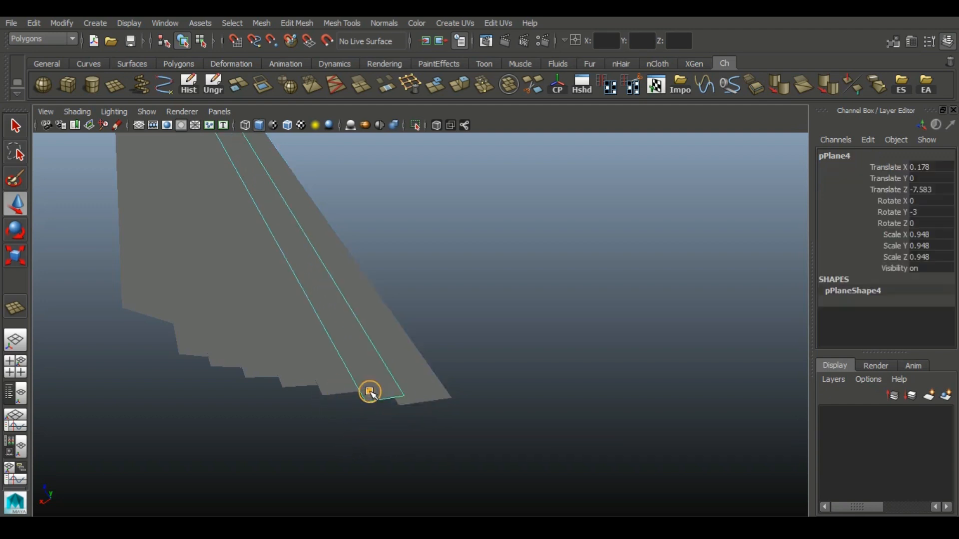
alt+middle_drag(368, 391, 394, 382)
right_drag(394, 383, 376, 379)
drag(367, 346, 456, 423)
key(r)
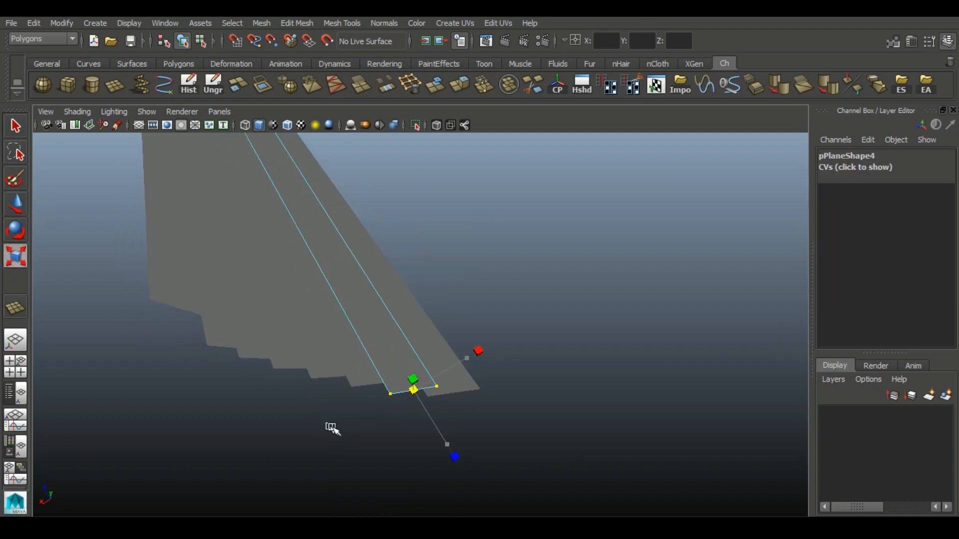
- Scale up the tip vertices of the third tail feather so its end becomes broader
click(355, 370)
right_drag(367, 366, 304, 332)
drag(304, 331, 400, 429)
click(357, 446)
click(353, 384)
right_drag(353, 385, 322, 361)
drag(306, 343, 410, 418)
mouse_move(370, 384)
mouse_down()
mouse_move(424, 384)
mouse_move(353, 384)
mouse_up()
click(19, 201)
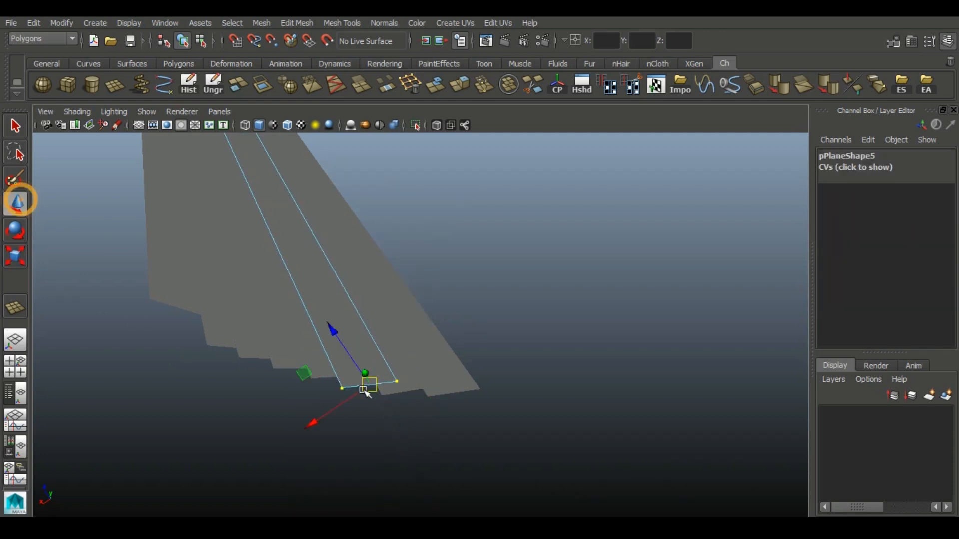
- Shift the second tail feather's tip vertices outward to open a gap beside the innermost feather
click(399, 389)
right_drag(399, 389, 369, 367)
drag(486, 367, 357, 426)
drag(419, 402, 391, 399)
click(413, 455)
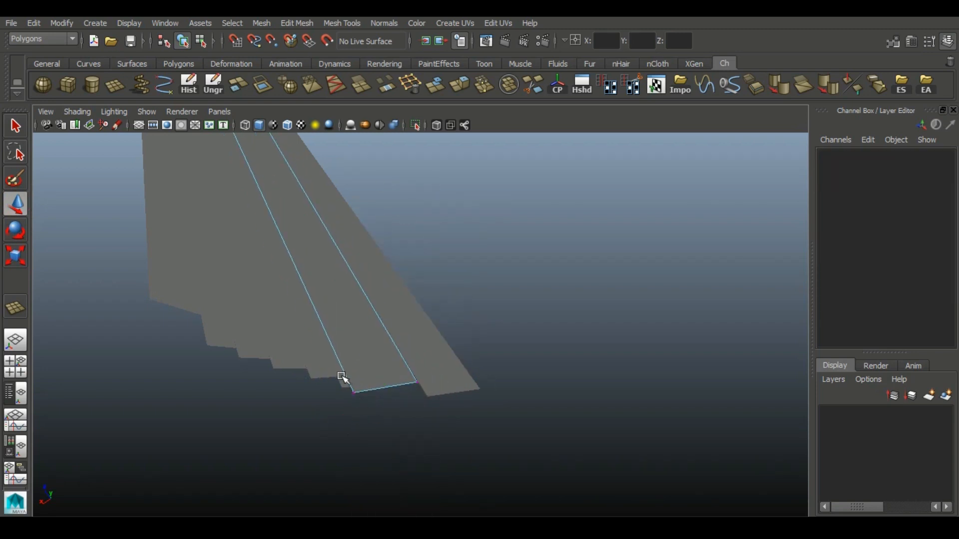
- Shift the third tail feather's tip vertices outward, away from the fan's centre
click(343, 379)
alt+middle_drag(366, 427, 426, 436)
scroll(424, 435, up, 3)
right_drag(406, 394, 284, 145)
click(385, 416)
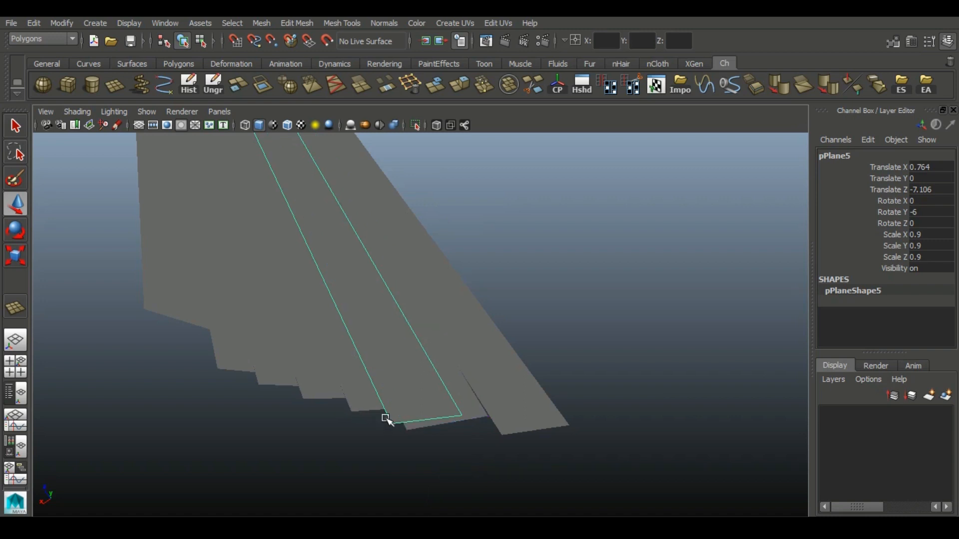
right_drag(385, 416, 354, 407)
drag(355, 358, 477, 442)
drag(426, 418, 369, 414)
alt+drag(370, 430, 452, 389)
- Scale up the tip vertices of a middle tail feather to widen its end
click(411, 384)
right_drag(411, 384, 302, 265)
drag(370, 336, 435, 396)
click(15, 258)
middle_drag(372, 454, 410, 452)
click(18, 205)
- Scale and reposition the tip vertices of the feather beside the outermost one to vary the fan's edge
click(332, 379)
right_drag(332, 378, 296, 357)
drag(283, 363, 386, 420)
mouse_move(349, 394)
mouse_down()
mouse_move(310, 373)
mouse_move(333, 386)
mouse_up()
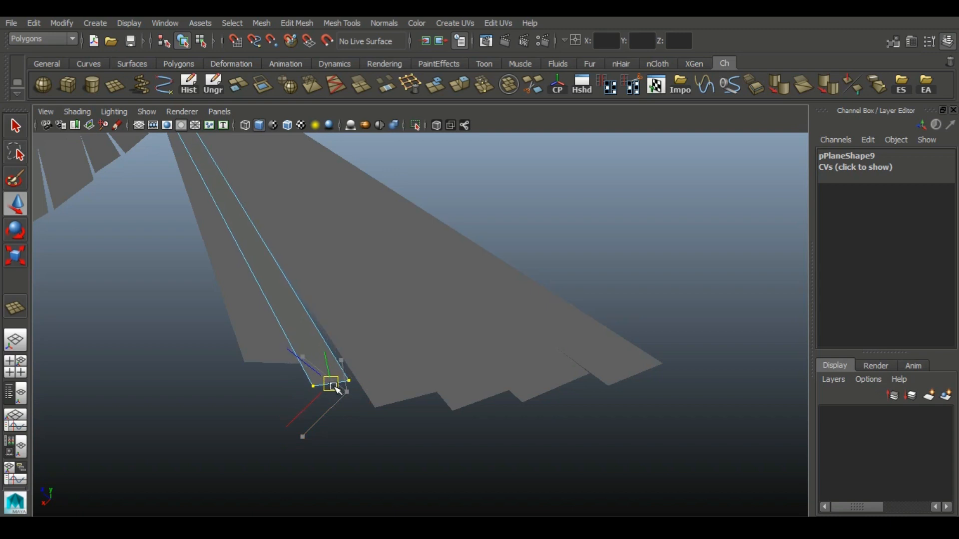
key(r)
middle_drag(111, 405, 132, 420)
key(w)
drag(330, 385, 330, 400)
click(402, 459)
alt+drag(402, 458, 460, 462)
- Shift the tip vertices at the outer side of the tail fan farther outward
click(353, 394)
right_drag(316, 359, 118, 181)
drag(342, 356, 439, 419)
click(397, 394)
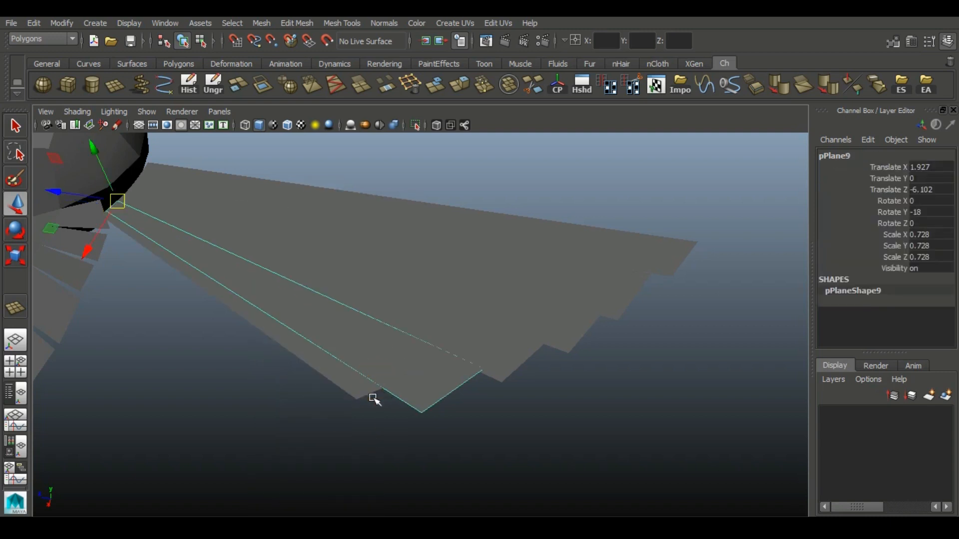
key(ctrl+z)
drag(386, 387, 341, 402)
- Combine the tail feathers into a single mesh and delete its history
alt+drag(497, 381, 356, 265)
key(r)
right_drag(346, 250, 450, 163)
click(345, 308)
click(468, 431)
alt+drag(377, 421, 380, 320)
click(349, 265)
click(509, 85)
click(195, 92)
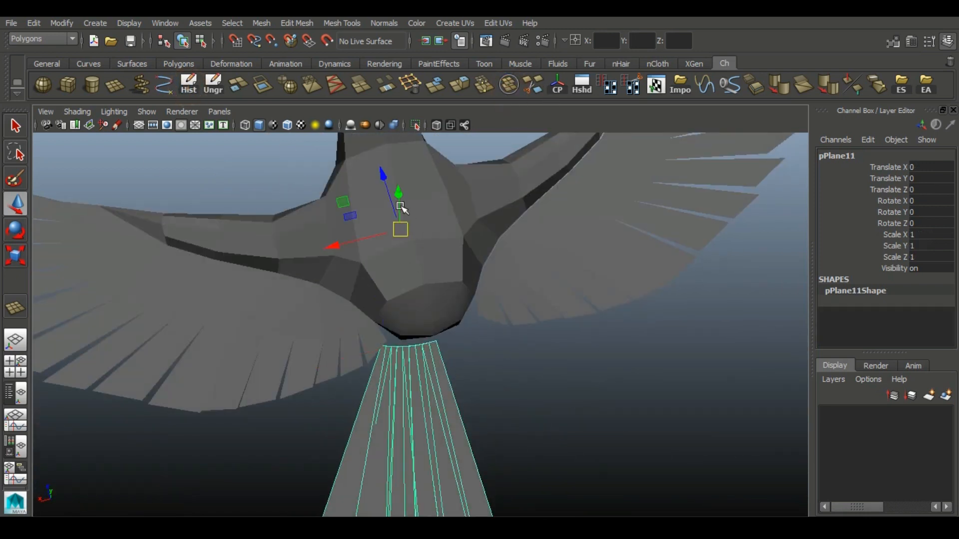
- Mirror the combined tail feathers to the other side as an instance with Scale X -1
key(ctrl+shift+d)
alt+right_drag(586, 435, 454, 318)
alt+drag(454, 318, 336, 220)
alt+right_drag(336, 220, 273, 287)
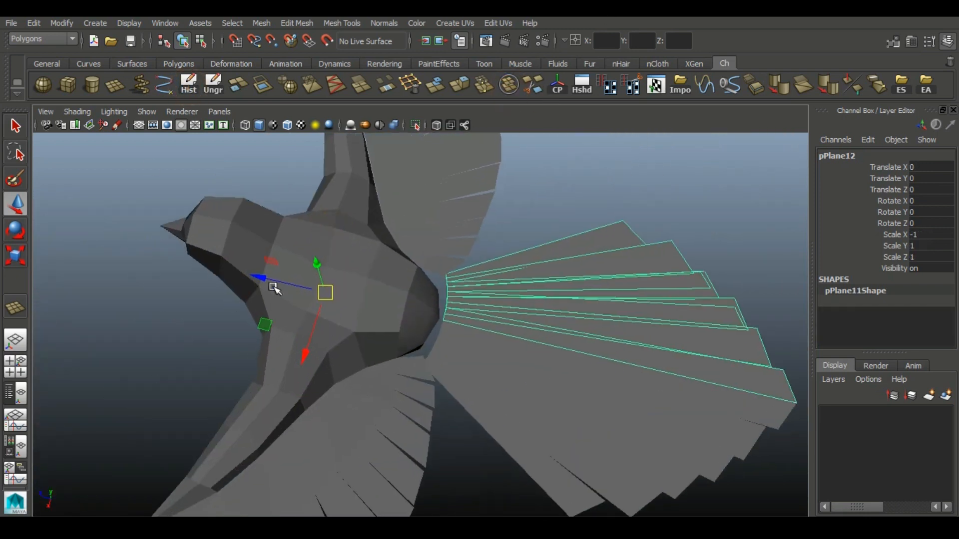
- Move the outer base vertices of the tail feathers up toward the rear edge of the body
alt+drag(475, 373, 374, 403)
alt+right_drag(374, 402, 420, 320)
click(419, 313)
alt+drag(396, 349, 383, 385)
click(380, 388)
alt+right_drag(417, 360, 411, 334)
right_drag(411, 332, 352, 287)
drag(277, 252, 324, 291)
drag(269, 230, 297, 217)
drag(333, 286, 385, 315)
drag(312, 248, 332, 236)
- Move the remaining base vertices near the tail's centre line to follow the rear edge of the body
drag(418, 334, 418, 333)
drag(355, 257, 367, 248)
drag(421, 310, 455, 338)
drag(441, 255, 441, 247)
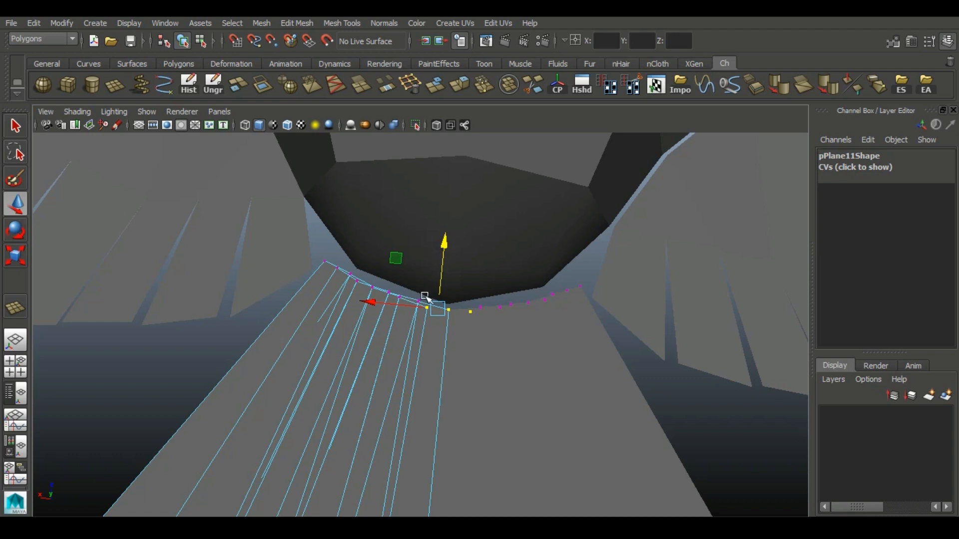
drag(311, 244, 488, 362)
click(424, 281)
mouse_move(460, 257)
right_down()
mouse_move(454, 238)
mouse_move(450, 250)
right_up()
- Select the faces around the body's rear end and move them to fit the base of the tail
click(431, 269)
right_drag(376, 214, 378, 246)
click(411, 274)
alt+drag(234, 383, 380, 314)
shift+click(380, 316)
shift+click(307, 329)
shift+click(318, 258)
alt+drag(472, 135, 445, 200)
shift+click(276, 260)
shift+click(289, 360)
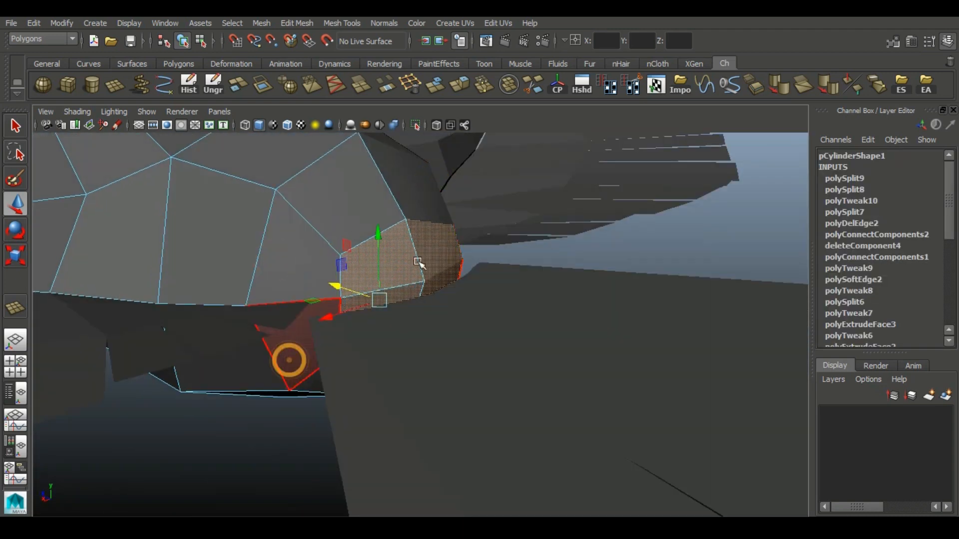
alt+drag(422, 263, 376, 306)
drag(348, 244, 361, 263)
- Snap the body's rear side vertex to the tail's outer base corner and display the wireframe over the shading
right_drag(361, 291, 306, 215)
drag(313, 283, 365, 361)
alt+drag(282, 360, 294, 335)
drag(285, 302, 257, 296)
alt+drag(319, 318, 361, 278)
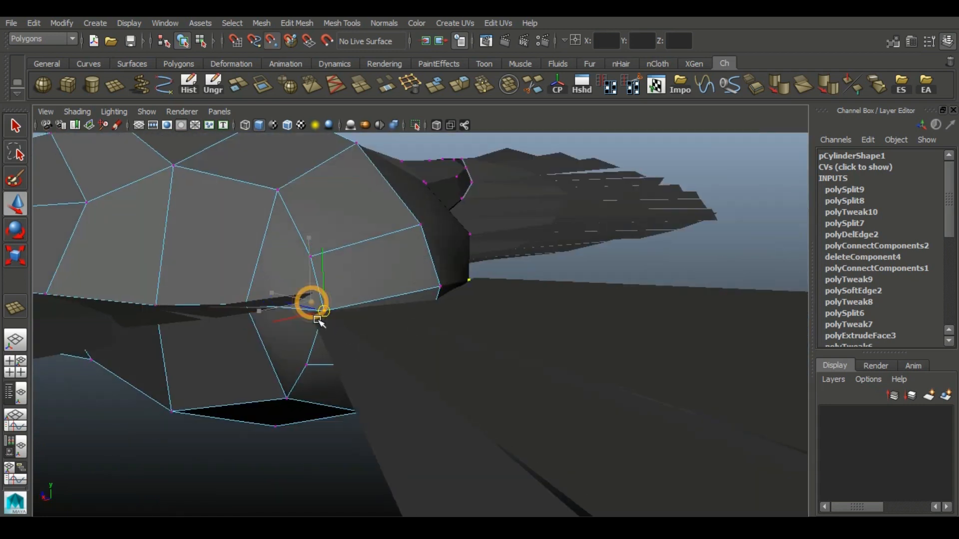
alt+drag(504, 318, 396, 201)
click(288, 124)
mouse_move(400, 331)
alt+mouse_down()
mouse_move(422, 385)
mouse_move(442, 248)
alt+mouse_up()
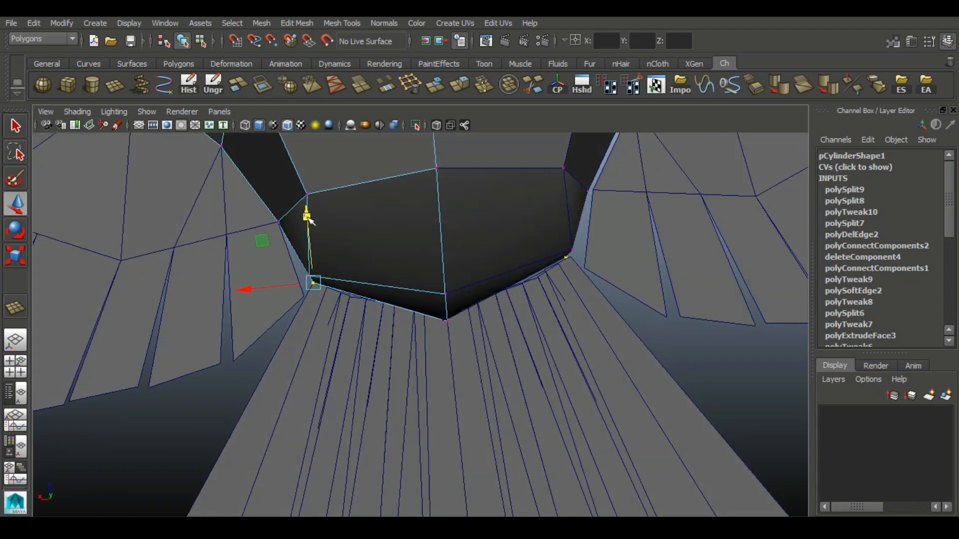
- Pull the body's rear centre vertices back to meet the base of the tail feathers
right_drag(452, 217, 519, 162)
alt+drag(336, 342, 388, 287)
click(514, 419)
alt+drag(514, 418, 557, 428)
scroll(557, 428, down, 5)
alt+drag(306, 445, 535, 396)
scroll(535, 396, up, 5)
click(342, 280)
right_drag(358, 296, 246, 227)
click(377, 365)
alt+drag(376, 364, 408, 311)
scroll(413, 370, down, 5)
alt+drag(345, 260, 394, 343)
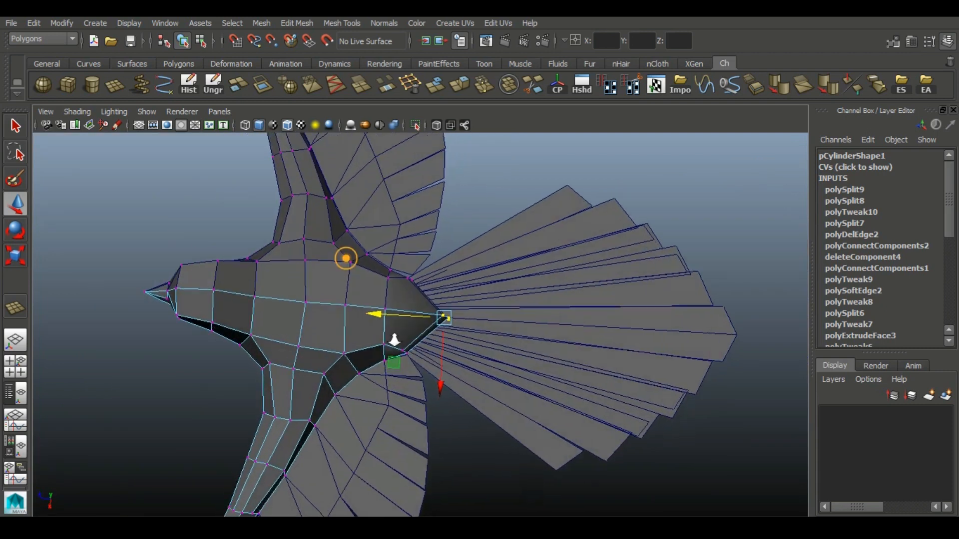
- Reposition the upper and lower rear vertices of the body to taper the rump into the tail
scroll(392, 299, up, 5)
click(390, 250)
alt+drag(425, 419, 407, 344)
click(381, 314)
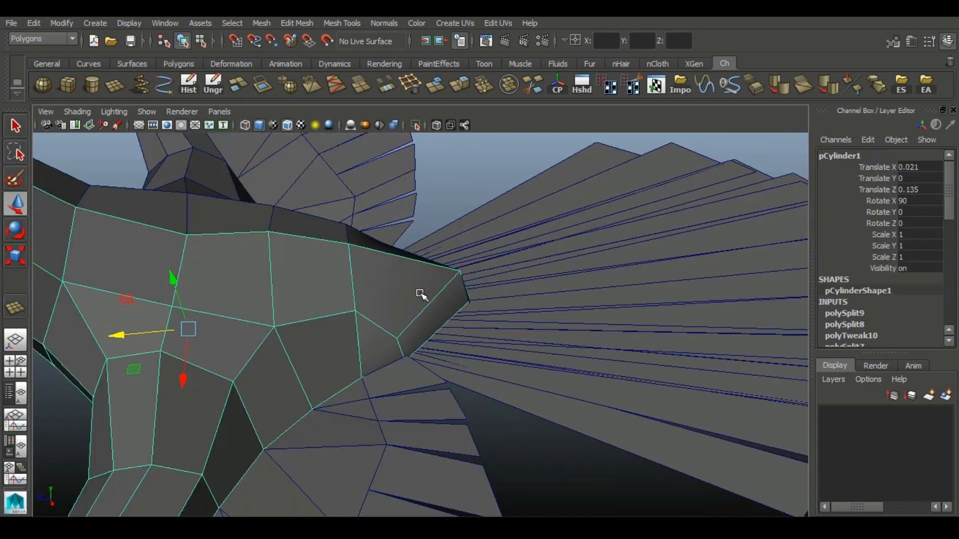
right_drag(421, 295, 355, 287)
alt+drag(459, 274, 395, 234)
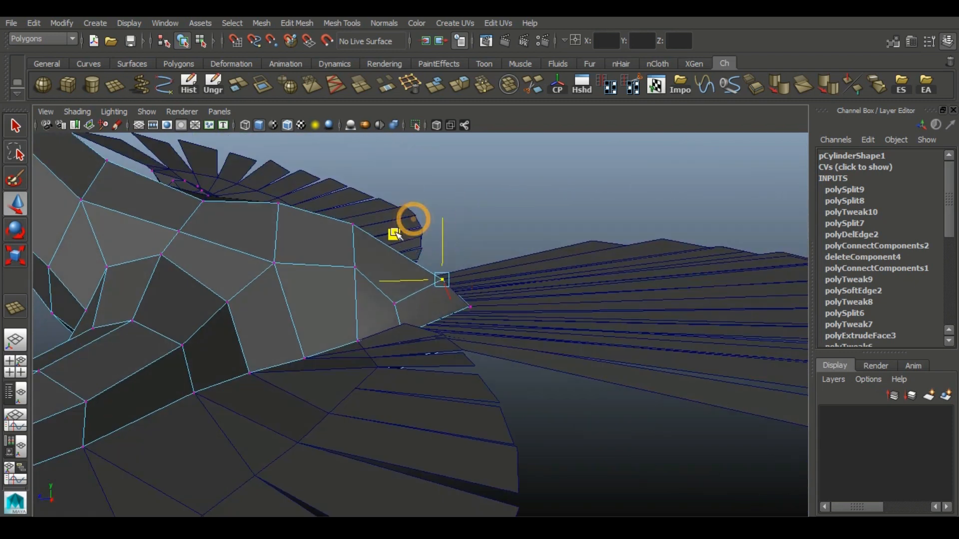
alt+drag(418, 332, 459, 358)
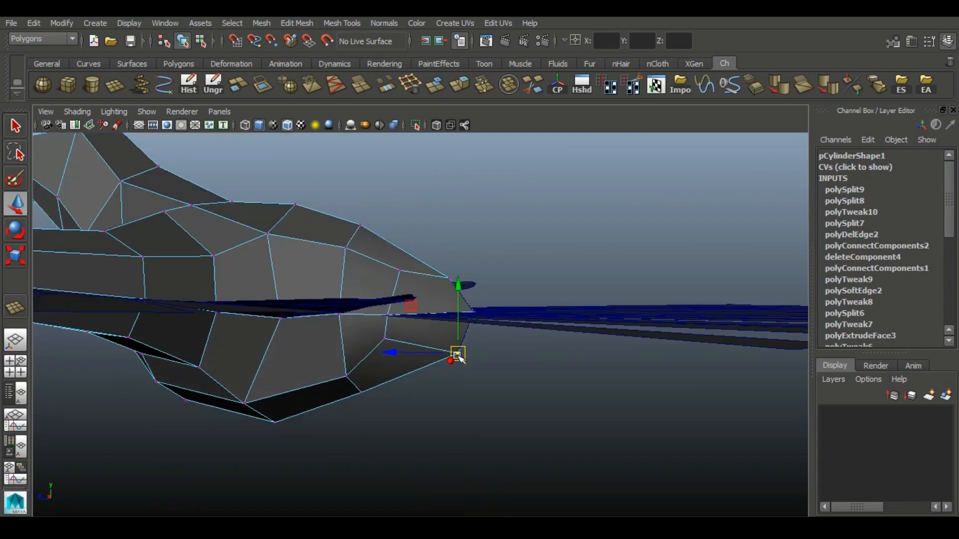
- Move the lower neck and breast vertices to refine the body's front profile, and return to object selection
alt+drag(402, 337, 406, 414)
drag(406, 414, 300, 257)
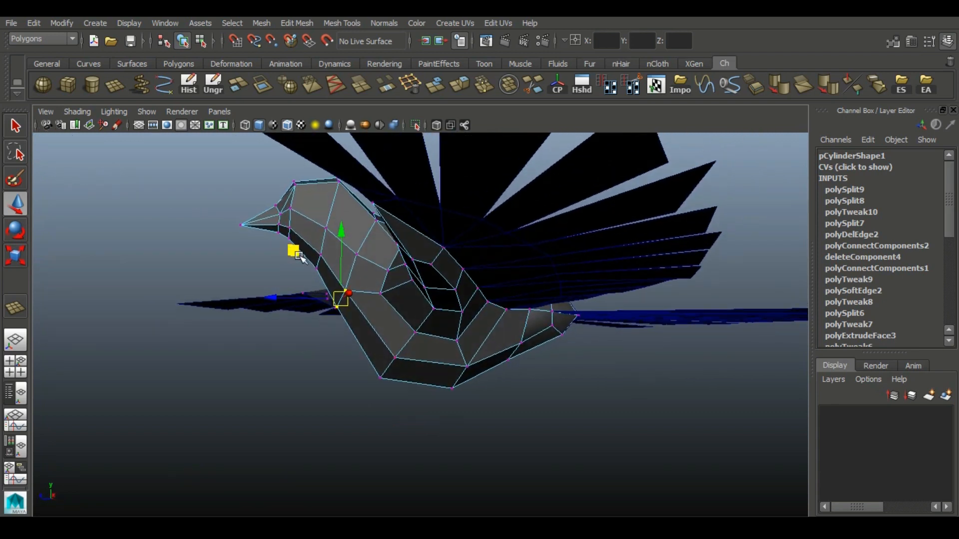
alt+drag(367, 304, 411, 314)
alt+drag(387, 267, 314, 343)
right_drag(443, 217, 535, 201)
click(606, 338)
- Select tip edges of individual tail feathers and shift them to vary the fan's outline, leaving edge selection when finished
alt+right_drag(606, 339, 338, 188)
alt+drag(490, 310, 498, 372)
alt+middle_drag(499, 372, 352, 284)
alt+right_drag(353, 285, 516, 381)
click(399, 310)
click(229, 319)
right_drag(249, 417, 247, 186)
click(259, 417)
drag(194, 431, 175, 435)
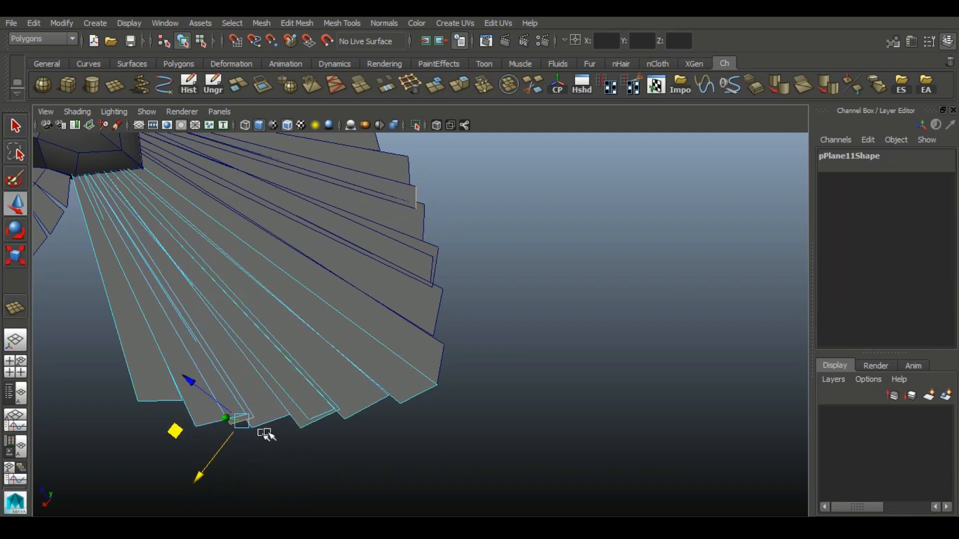
click(316, 415)
alt+drag(315, 417, 333, 415)
click(330, 400)
right_drag(317, 343, 375, 294)
click(525, 373)
- Delete the body's construction history and combine the body, wings and tail into one mesh
alt+right_drag(450, 337, 298, 307)
alt+drag(295, 306, 434, 284)
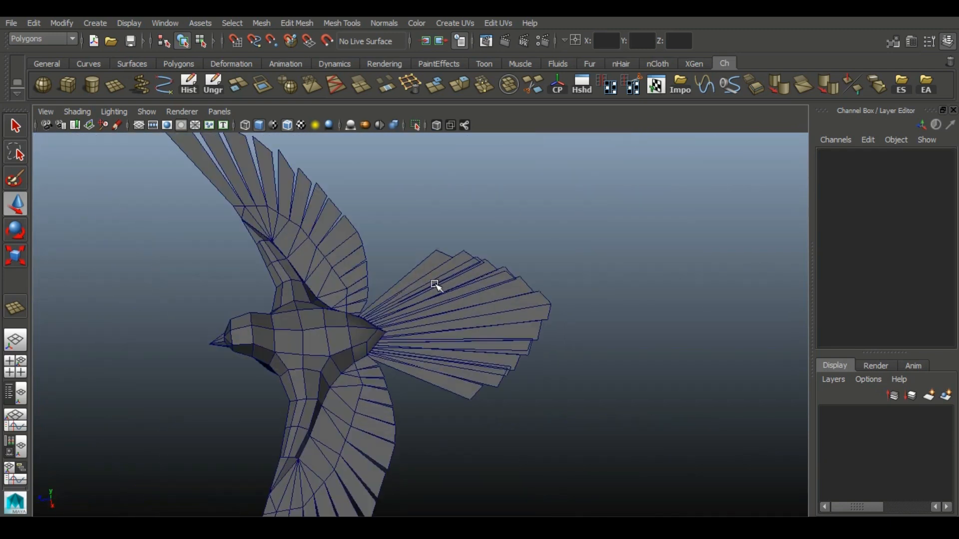
alt+drag(386, 355, 593, 395)
alt+middle_drag(590, 348, 580, 391)
scroll(440, 437, up, 5)
mouse_move(440, 438)
alt+mouse_down()
mouse_move(450, 441)
mouse_move(446, 422)
alt+mouse_up()
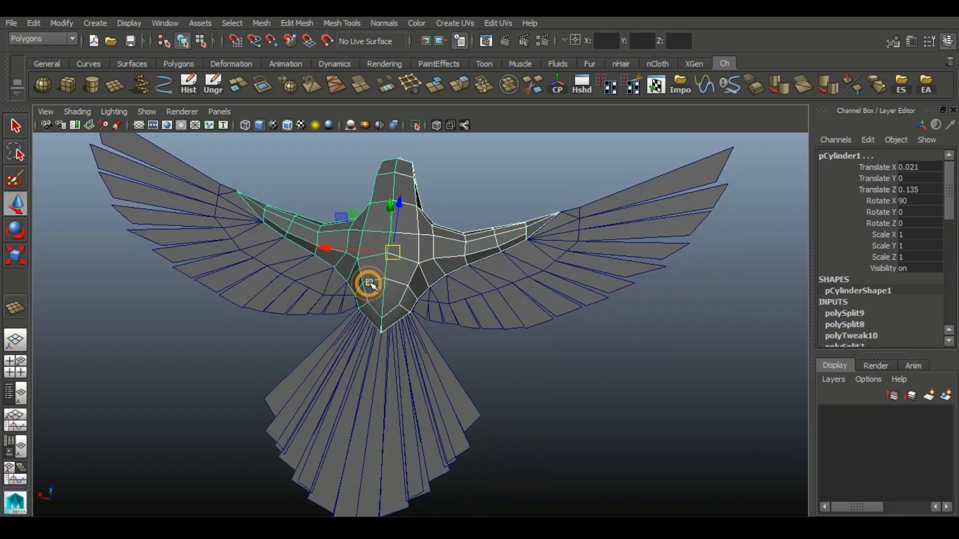
click(192, 84)
click(201, 163)
drag(202, 163, 702, 459)
click(515, 85)
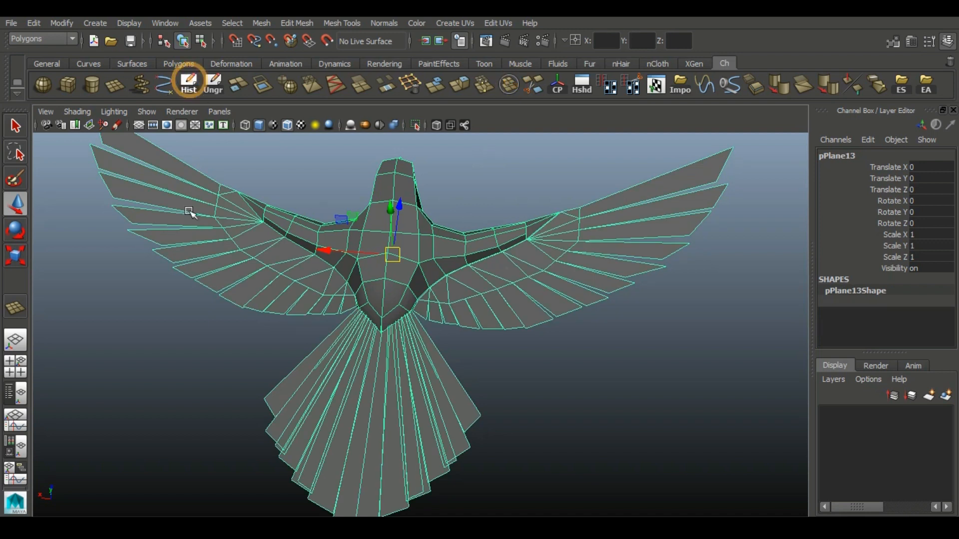
- Deselect the bird, hide the wireframe on the shaded model and expand the viewport to full screen
scroll(189, 211, down, 5)
click(406, 450)
alt+drag(255, 341, 359, 334)
click(289, 125)
alt+drag(445, 354, 627, 294)
key(ctrl+space)
alt+drag(503, 216, 545, 271)
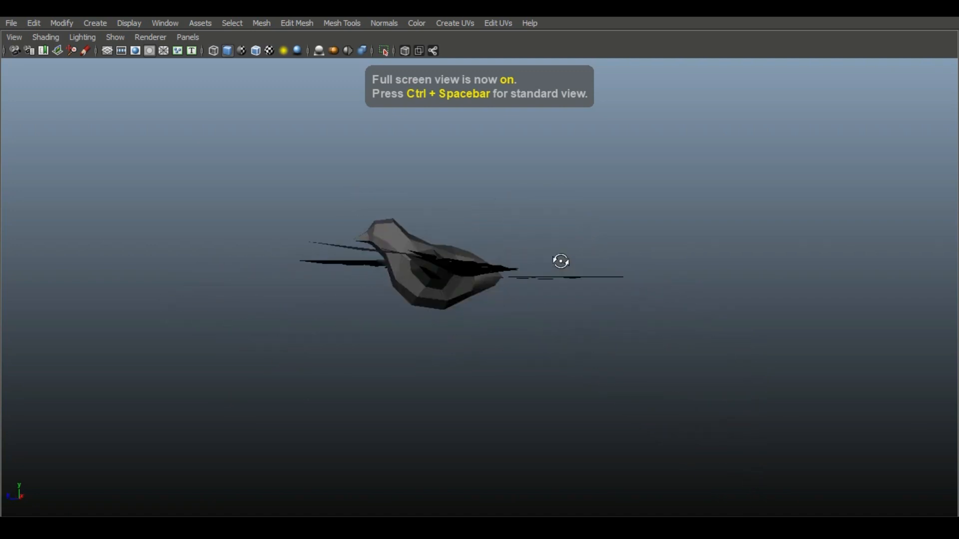
- Select the vertices at the nape of the neck and move them to refine the back's profile, and return to object selection
alt+right_drag(451, 375, 465, 400)
right_drag(400, 272, 342, 267)
alt+drag(242, 274, 265, 340)
alt+drag(388, 306, 195, 368)
drag(349, 114, 471, 191)
alt+drag(208, 327, 385, 245)
alt+drag(272, 297, 433, 295)
alt+drag(410, 246, 428, 331)
alt+drag(446, 388, 359, 235)
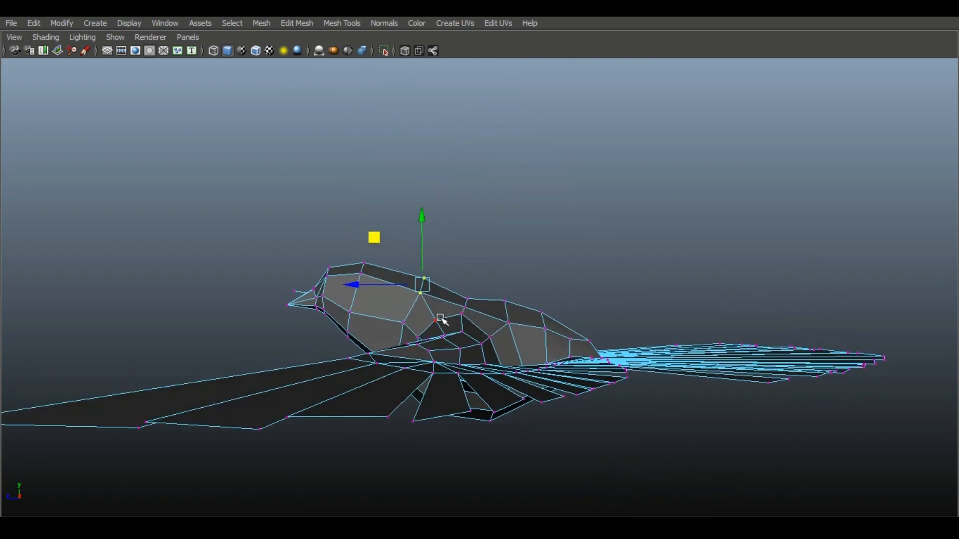
right_drag(424, 216, 425, 270)
alt+drag(365, 367, 411, 336)
right_drag(406, 216, 407, 160)
alt+drag(284, 348, 369, 379)
alt+drag(566, 412, 361, 265)
alt+drag(332, 340, 344, 292)
right_drag(417, 288, 462, 255)
click(620, 314)
- Examine the finished low-poly bird from the front, sides, rear and below in full-screen view
alt+drag(580, 305, 419, 242)
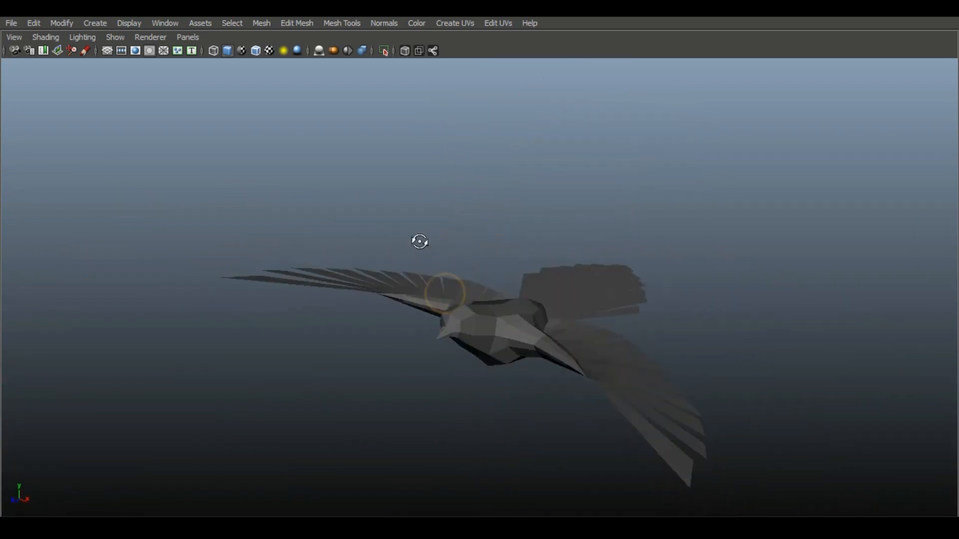
alt+drag(422, 375, 486, 298)
click(613, 388)
key(ctrl+space)
key(ctrl+space)
click(642, 258)
alt+drag(646, 259, 613, 240)
alt+drag(646, 204, 606, 204)
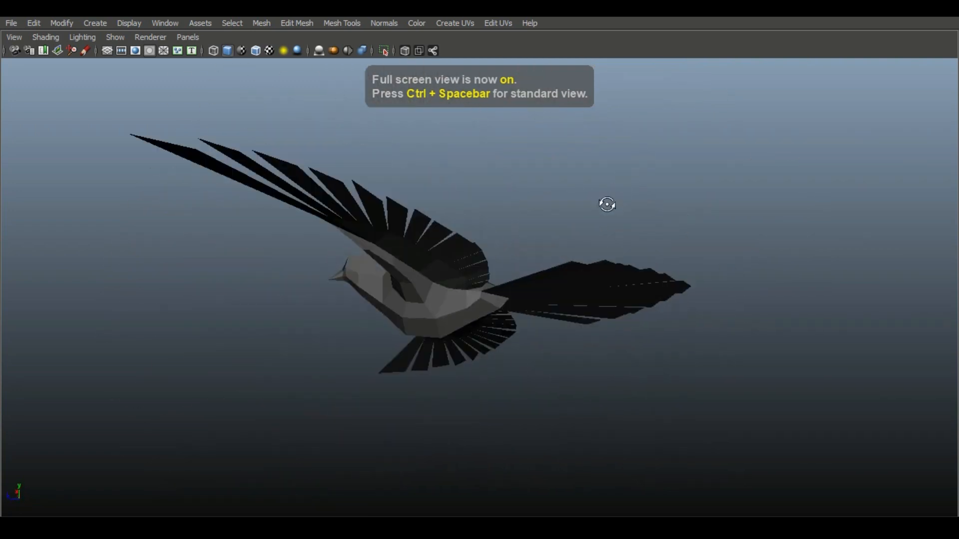
alt+drag(490, 245, 738, 246)
alt+drag(796, 418, 751, 439)
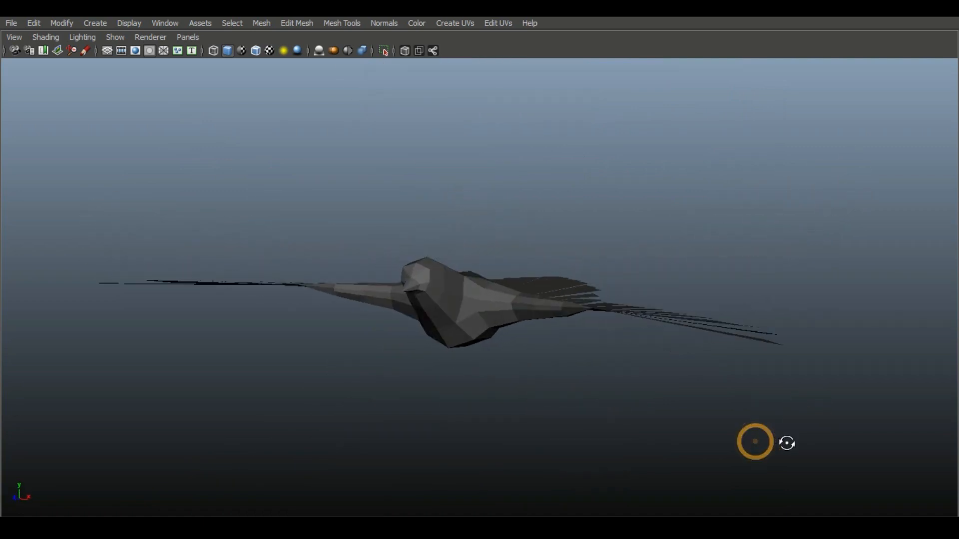
alt+drag(159, 220, 459, 205)
alt+drag(499, 176, 682, 216)
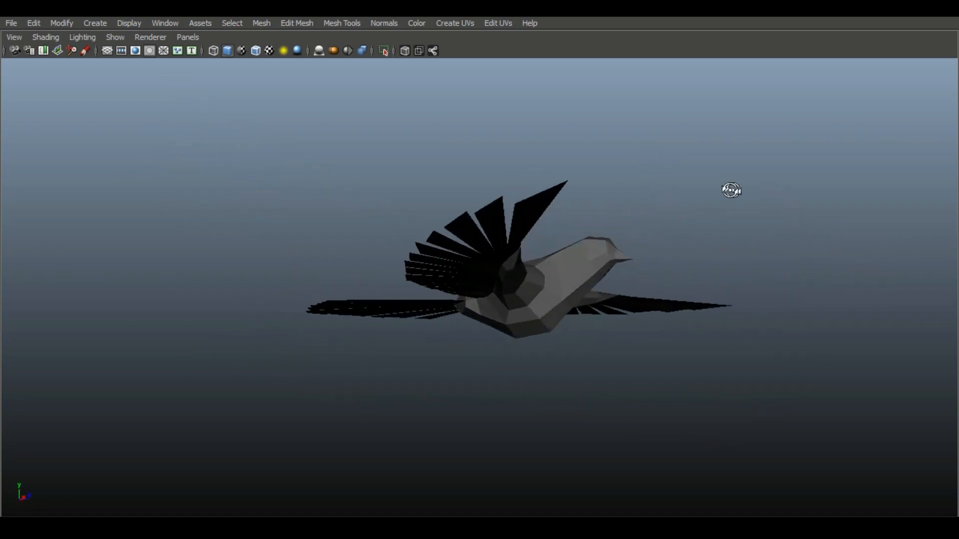